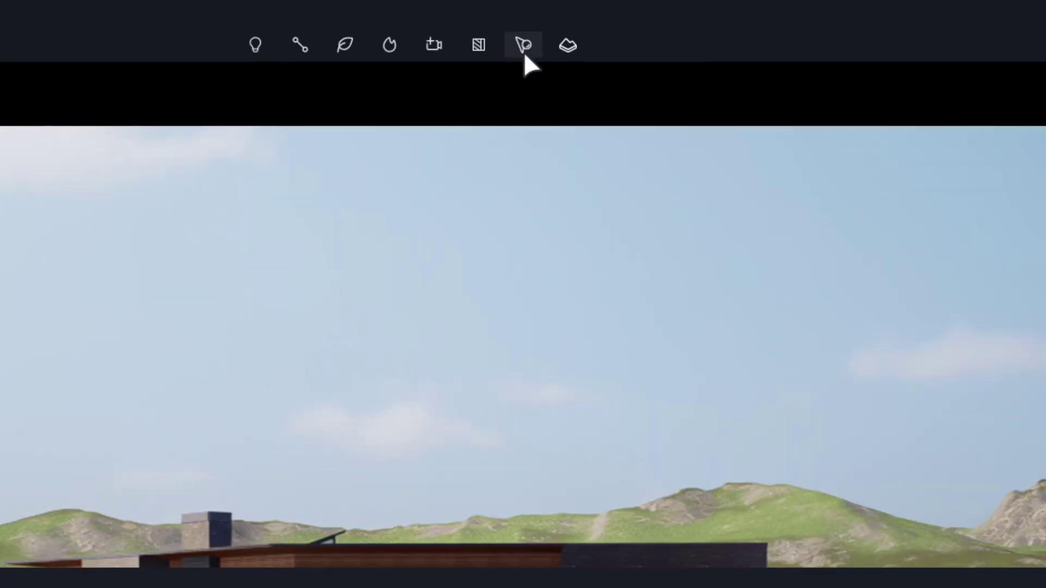
Step: Create a scatter area from the grassy hill material and fill it with Low poly Pinus strobus 05 and 02
{"action": "left_click", "coordinate": [576, 21]}
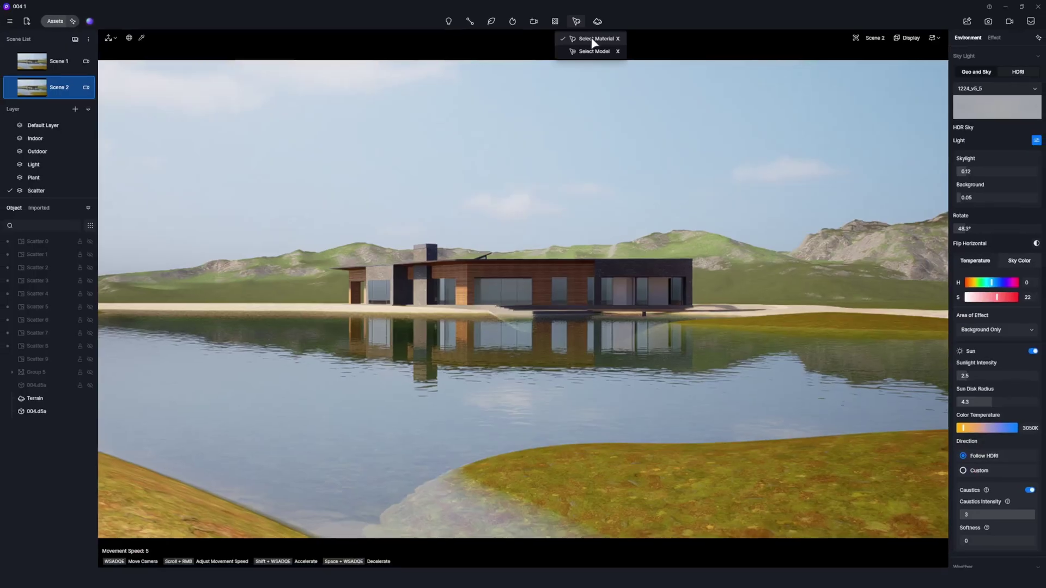
{"action": "left_click", "coordinate": [586, 82]}
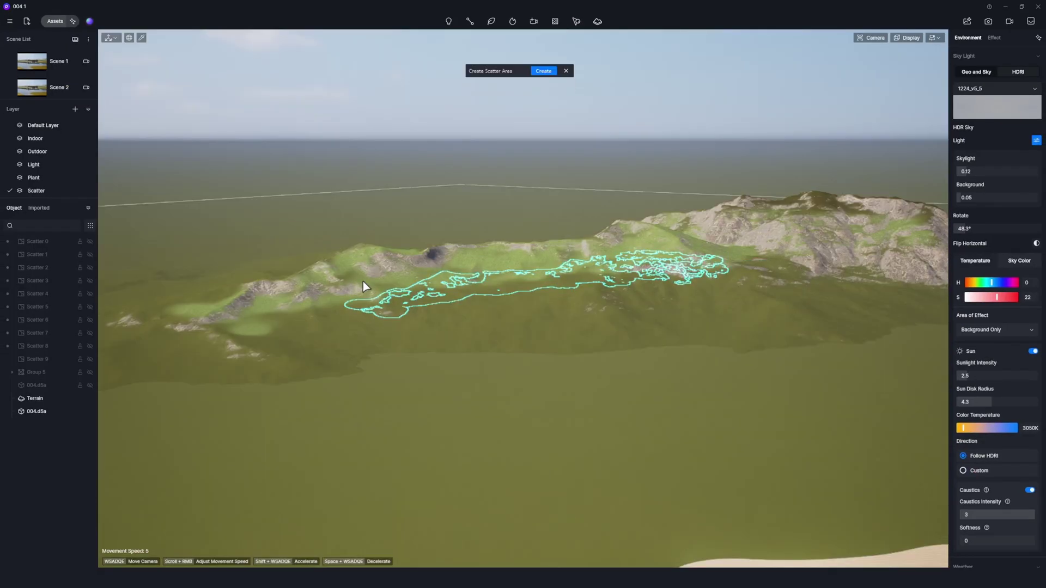
{"action": "left_click", "coordinate": [547, 71]}
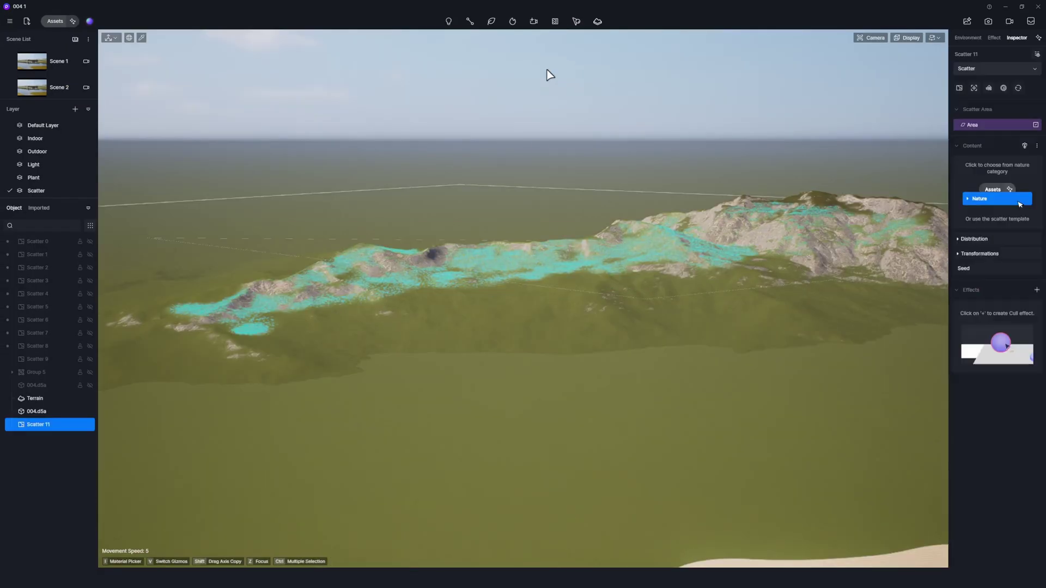
{"action": "left_click", "coordinate": [985, 200]}
{"action": "left_click", "coordinate": [147, 194]}
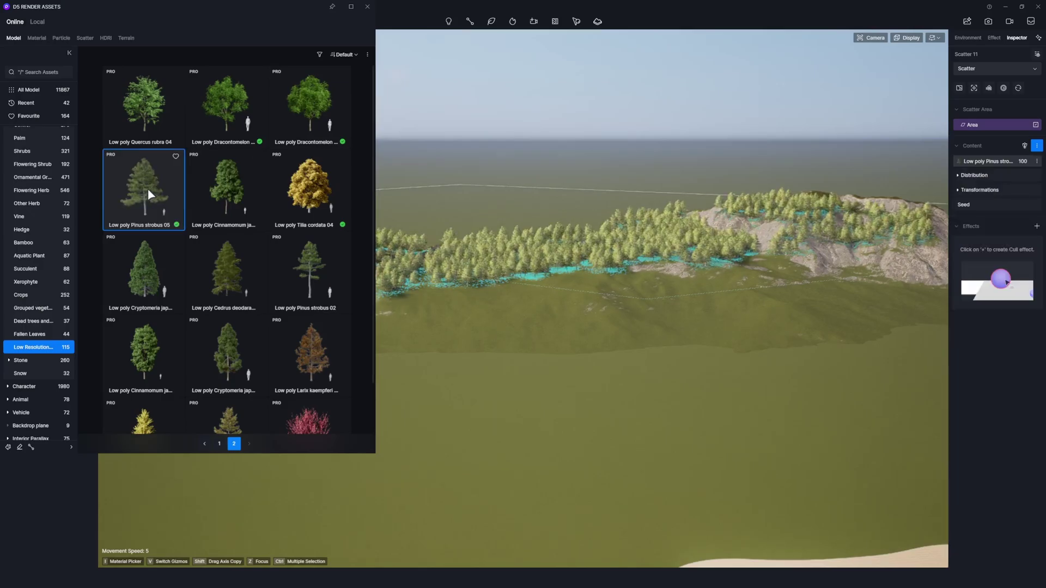
{"action": "left_click", "coordinate": [322, 280]}
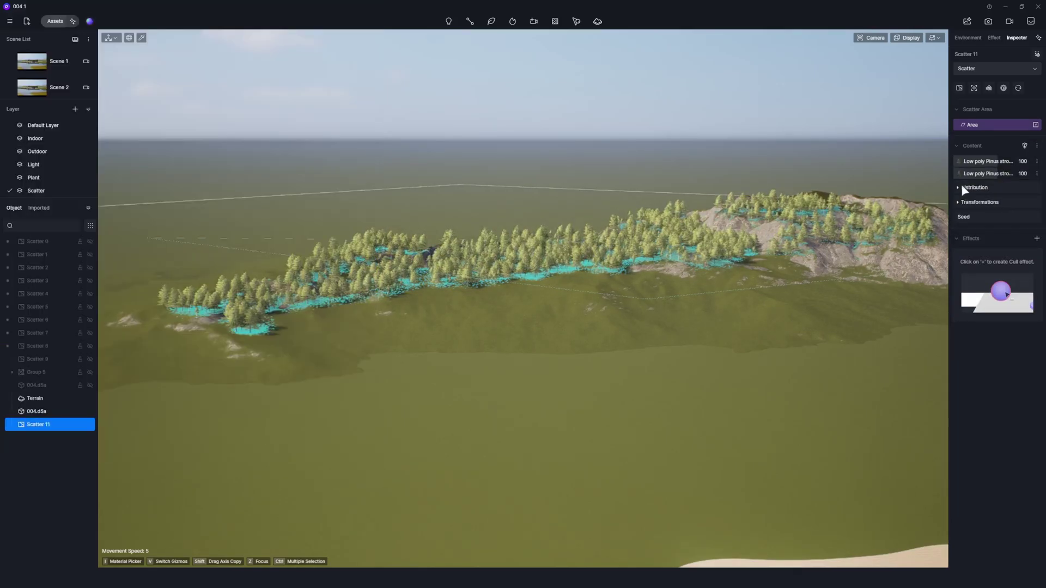
Step: Give the second pine in the hill scatter an occurrence weight of 75 and a scaling of 150%
{"action": "left_click", "coordinate": [986, 173]}
{"action": "left_click", "coordinate": [873, 208]}
{"action": "type", "text": "75"}
{"action": "key", "text": "Return"}
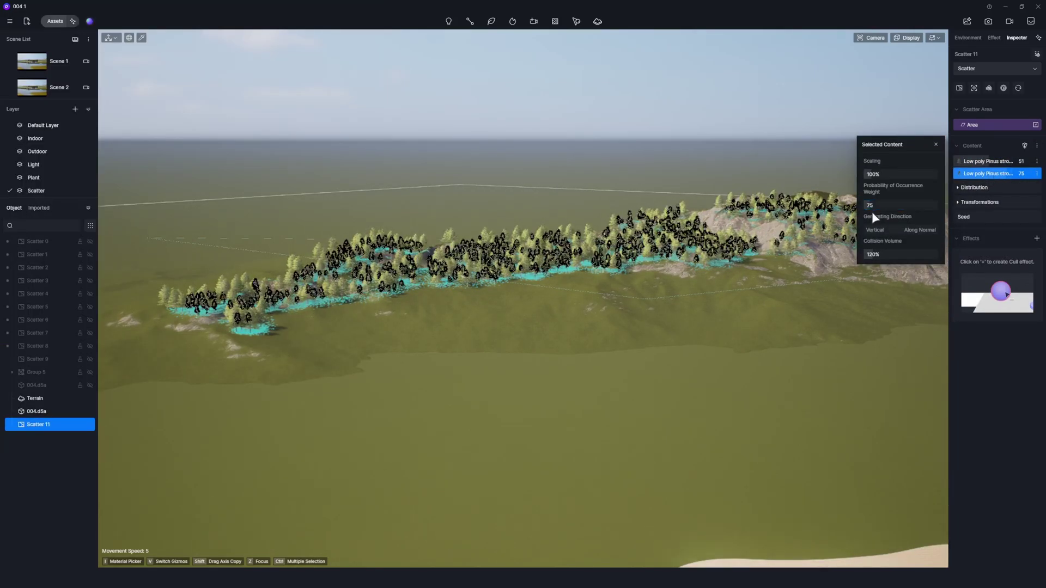
{"action": "left_click", "coordinate": [879, 175]}
{"action": "type", "text": "150"}
{"action": "key", "text": "Return"}
Step: Set the distribution density of the pine scatter to 100 points per 100 m²
{"action": "left_click", "coordinate": [962, 187]}
{"action": "left_click", "coordinate": [935, 145]}
{"action": "left_click", "coordinate": [997, 285]}
{"action": "left_click", "coordinate": [967, 247]}
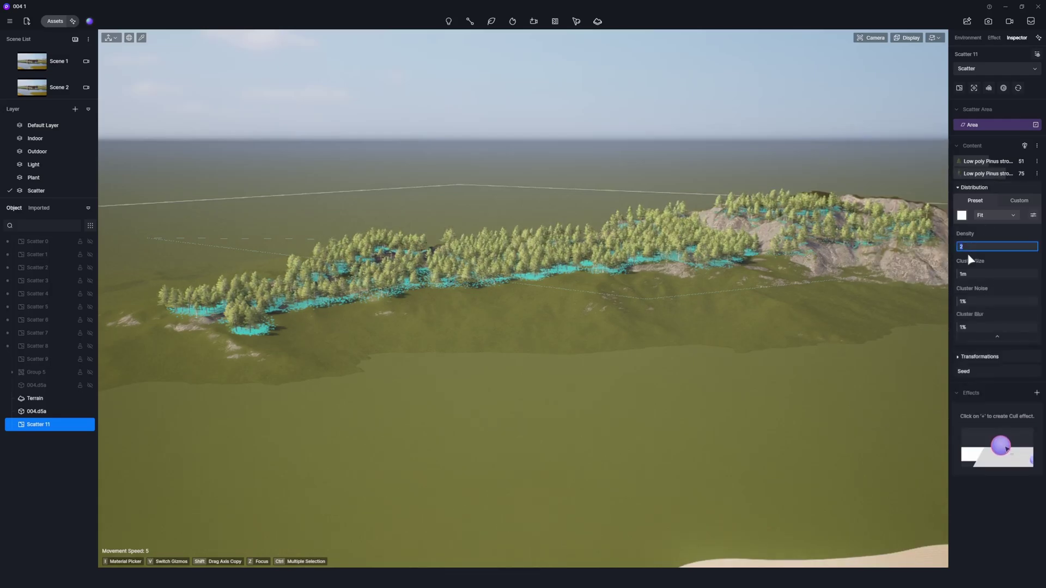
{"action": "type", "text": "100"}
{"action": "key", "text": "Return"}
Step: Set the maximum random scaling of the pines to 70% and return to the Scene 2 view
{"action": "left_click", "coordinate": [976, 357]}
{"action": "scroll", "coordinate": [976, 359], "scroll_direction": "down", "scroll_amount": 1}
{"action": "left_click", "coordinate": [1017, 345]}
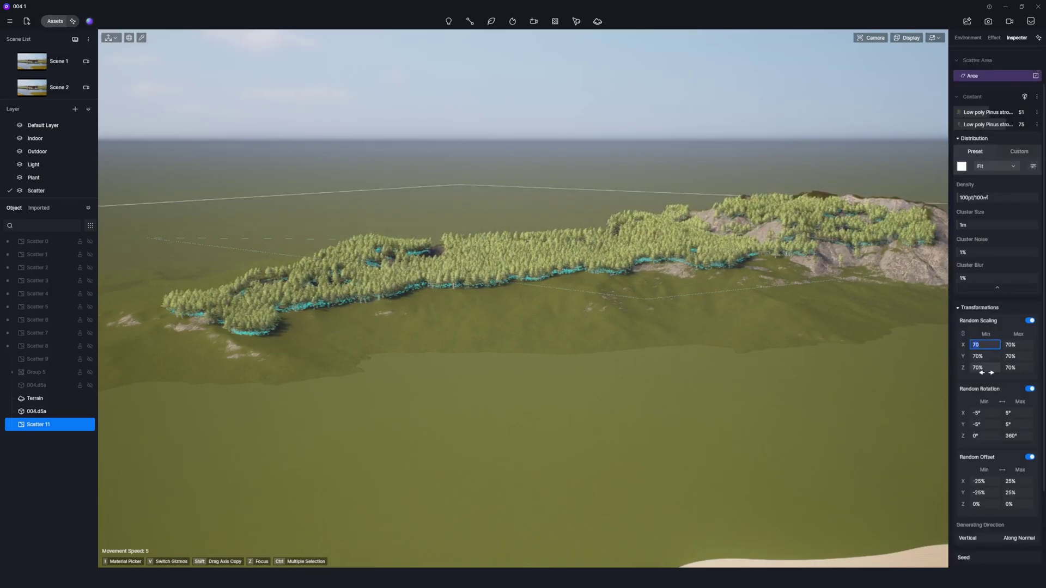
{"action": "left_click", "coordinate": [44, 89]}
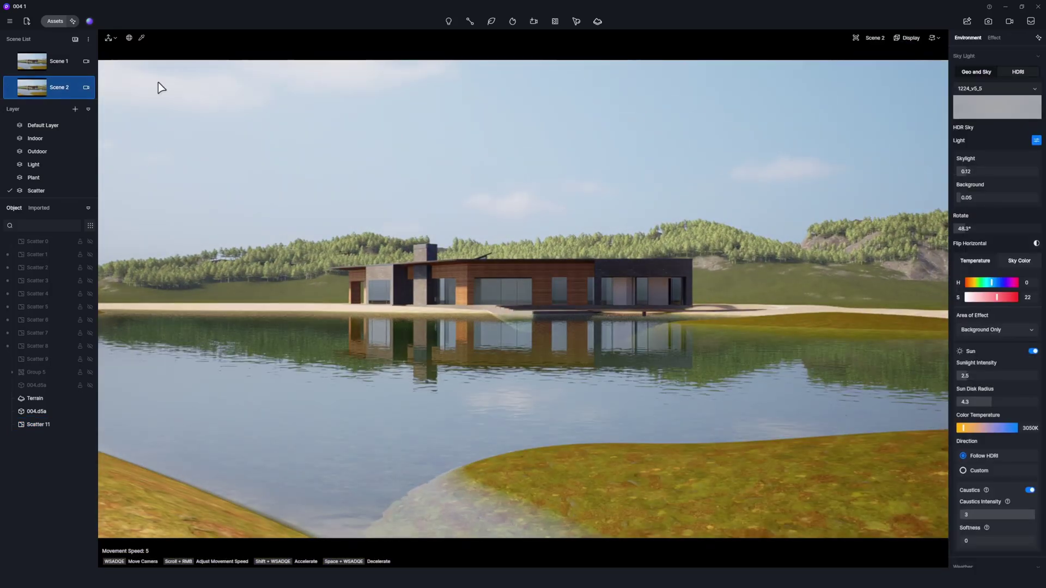
Step: Apply the Natural Meadow09 scatter preset to the grassland around the house as a new scatter area
{"action": "left_click", "coordinate": [55, 21]}
{"action": "left_click", "coordinate": [85, 38]}
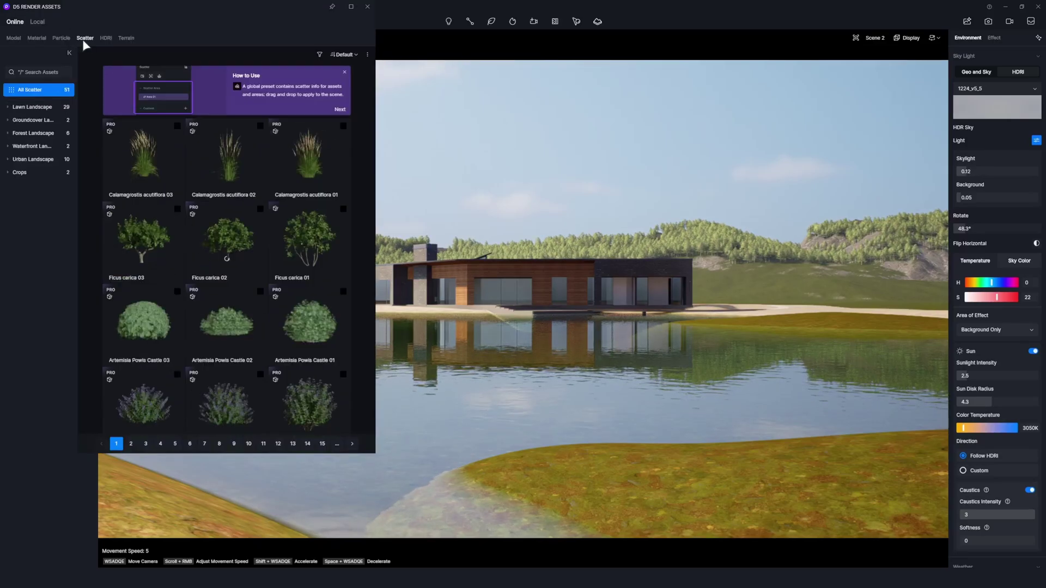
{"action": "left_click_drag", "start_coordinate": [143, 156], "coordinate": [721, 423]}
{"action": "left_click", "coordinate": [549, 75]}
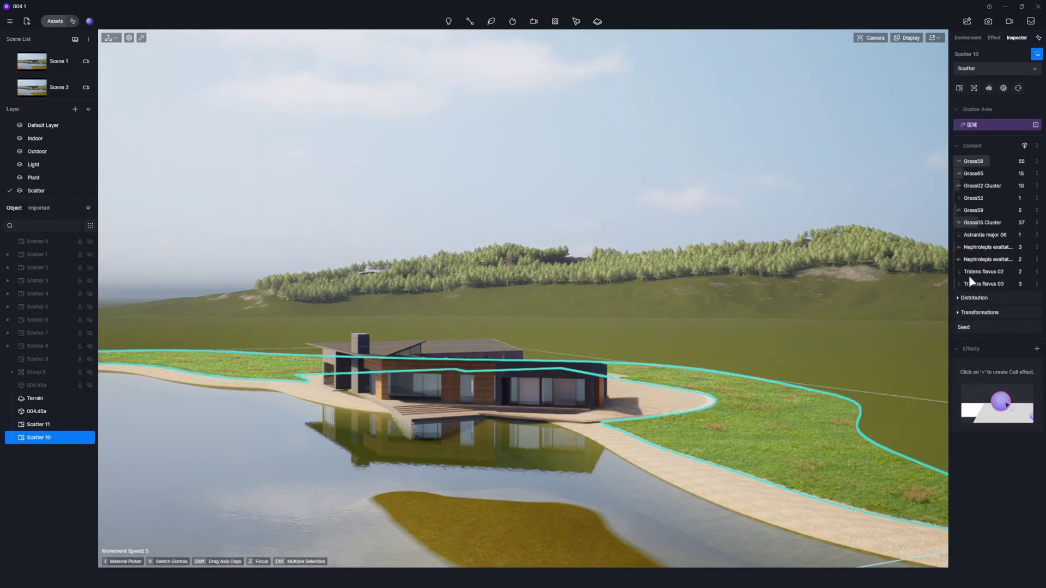
Step: Set the occurrence weight of the second Nephrolepis fern in the meadow scatter to 5
{"action": "left_click", "coordinate": [975, 259]}
{"action": "left_click", "coordinate": [877, 204]}
{"action": "type", "text": "5"}
{"action": "key", "text": "Return"}
Step: Set Tridens flavus 03 to an occurrence weight of 7 and a collision volume of 100%
{"action": "left_click", "coordinate": [984, 284]}
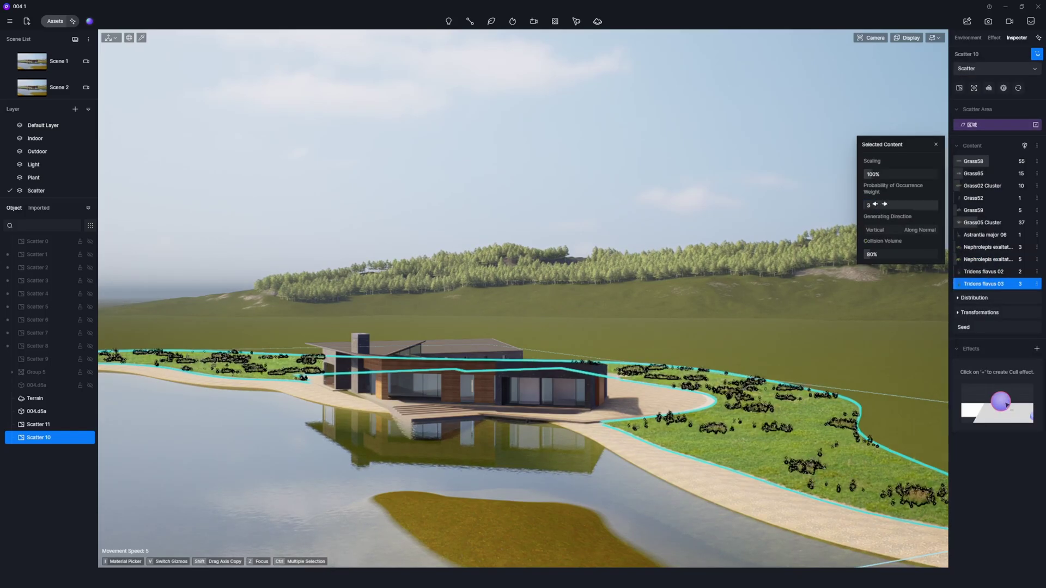
{"action": "left_click", "coordinate": [878, 205]}
{"action": "type", "text": "7"}
{"action": "key", "text": "Return"}
{"action": "left_click", "coordinate": [875, 252]}
{"action": "type", "text": "100"}
{"action": "key", "text": "Return"}
Step: Set the collision volume of Tridens flavus 02 to 100%
{"action": "left_click", "coordinate": [983, 272]}
{"action": "left_click", "coordinate": [882, 252]}
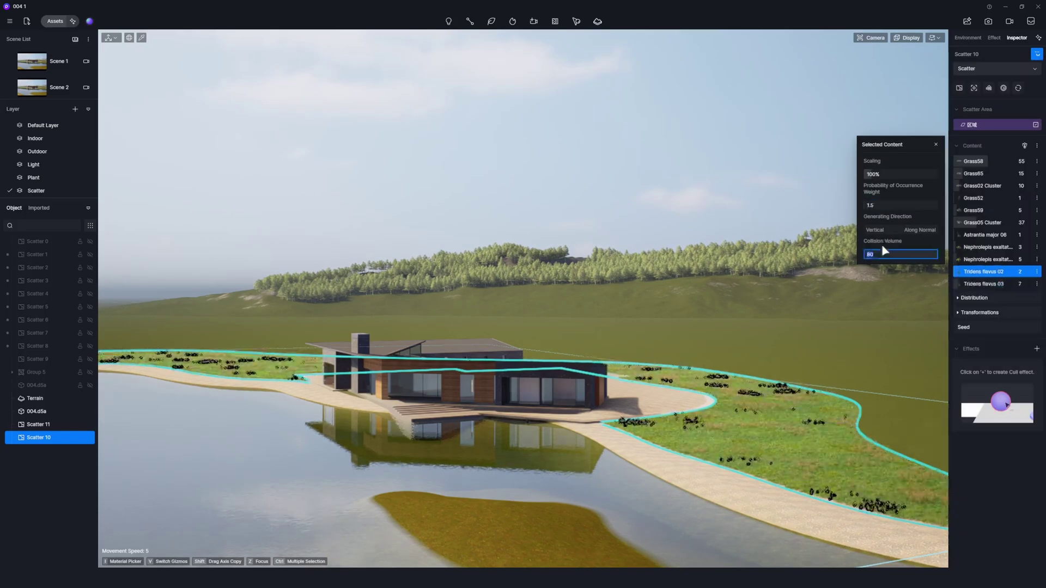
{"action": "type", "text": "100"}
{"action": "key", "text": "Return"}
Step: Adjust the random scaling range in the meadow scatter's transformations
{"action": "left_click", "coordinate": [957, 297]}
{"action": "left_click", "coordinate": [982, 413]}
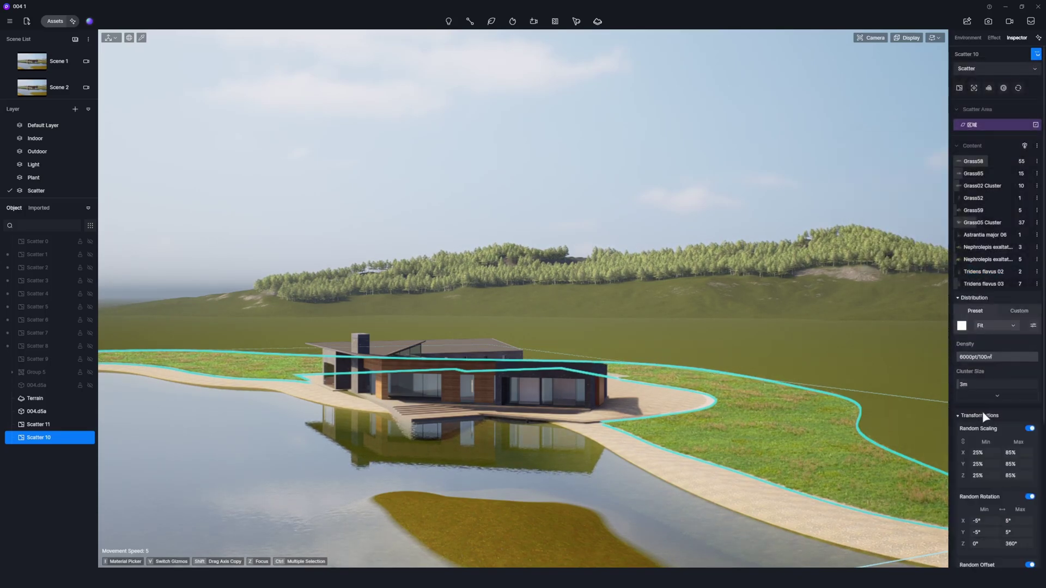
{"action": "scroll", "coordinate": [980, 411], "scroll_direction": "down", "scroll_amount": 1}
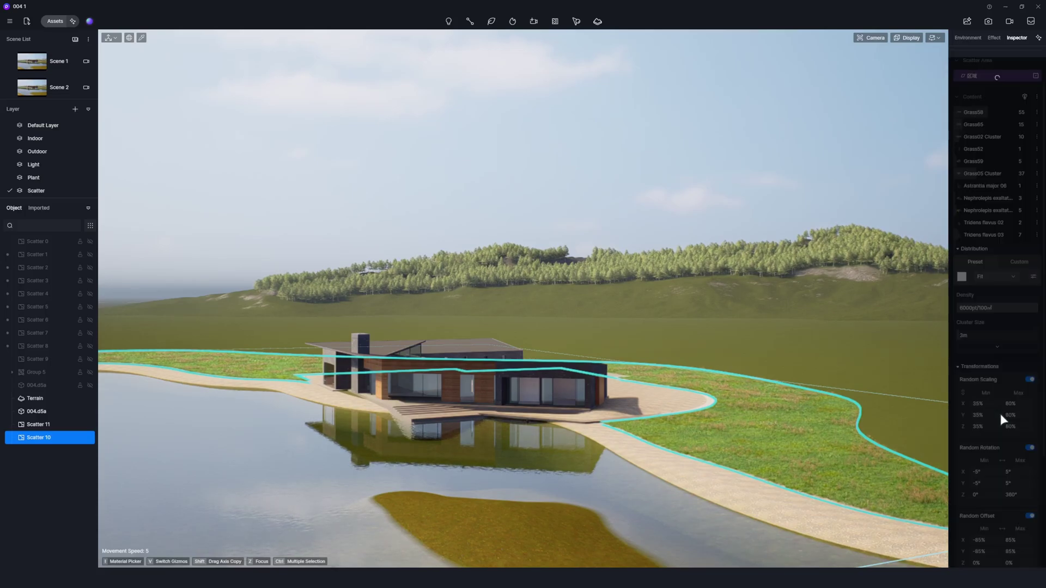
{"action": "left_click", "coordinate": [992, 366]}
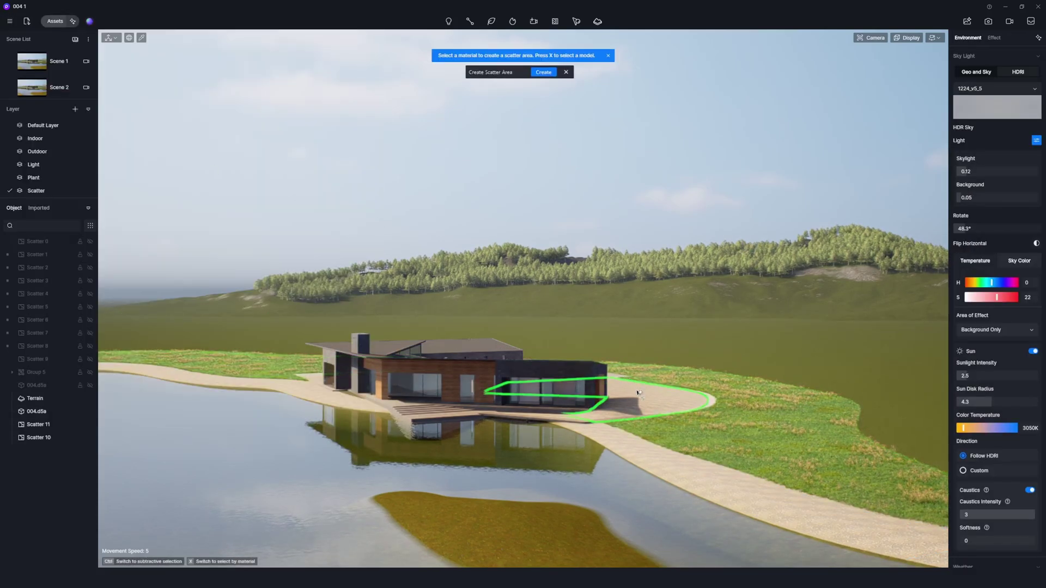
Step: Create a scatter area on the curved plot directly beside the house
{"action": "left_click", "coordinate": [545, 71]}
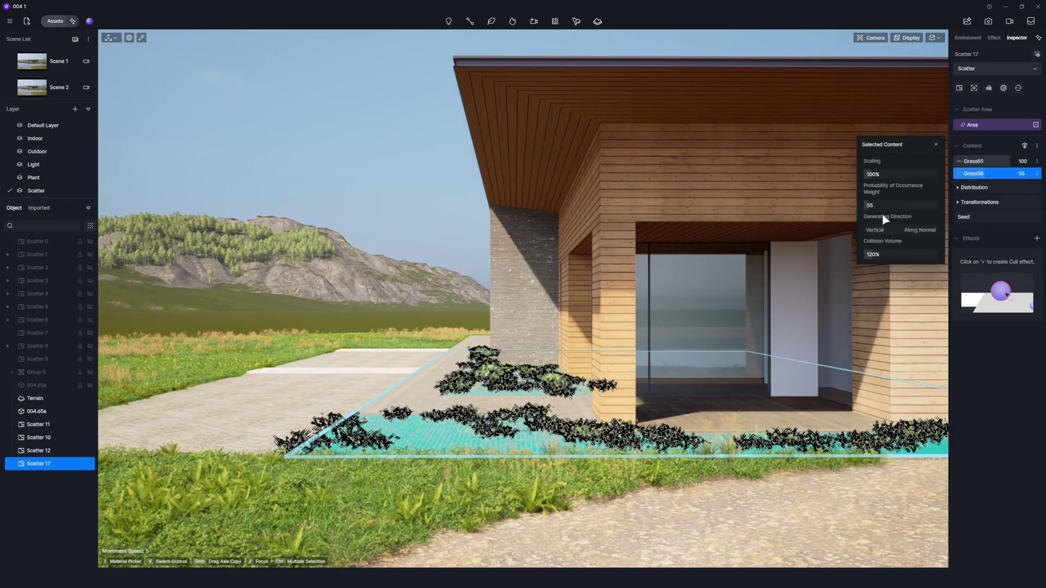
Step: Set the cluster size of the Grass65 and Grass58 scatter beside the house to 3 m and open its cluster blur value
{"action": "left_click", "coordinate": [978, 187]}
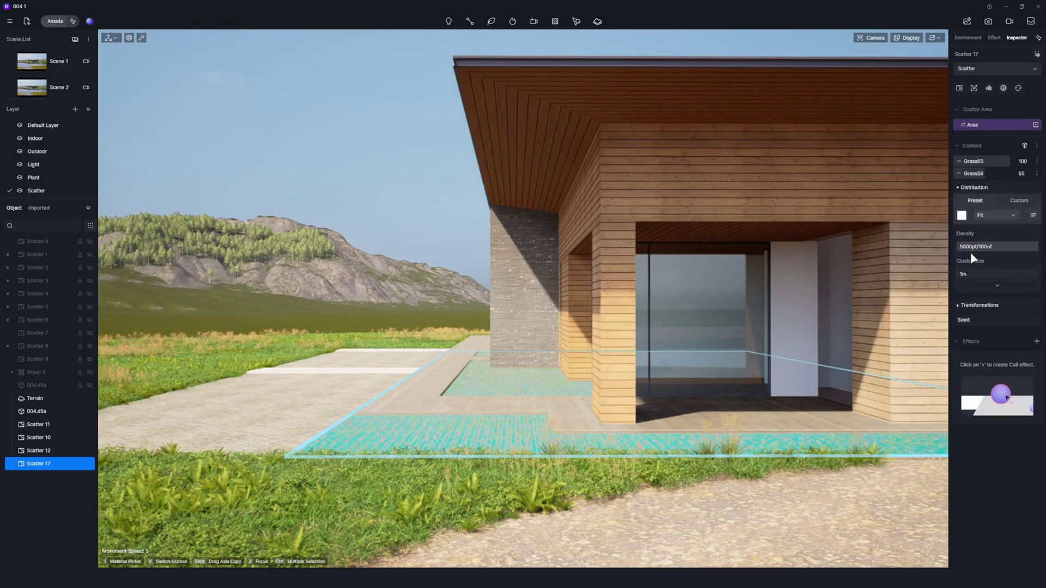
{"action": "left_click", "coordinate": [969, 274]}
{"action": "type", "text": "3"}
{"action": "left_click", "coordinate": [997, 285]}
{"action": "left_click", "coordinate": [975, 328]}
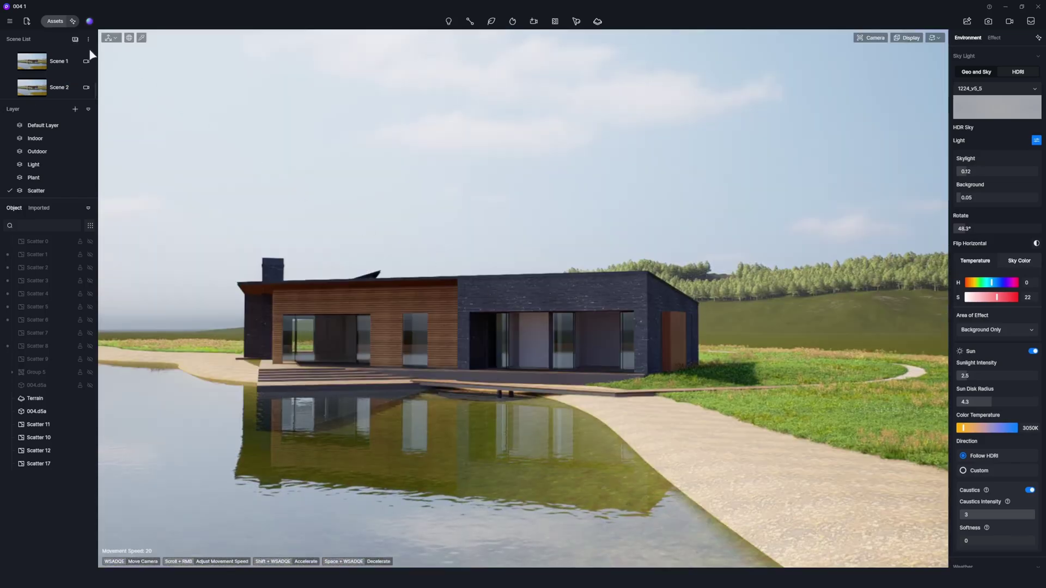
Step: Create a Natural Meadow09 scatter area on the grass strip between the house and the shoreline path
{"action": "left_click", "coordinate": [55, 21]}
{"action": "left_click", "coordinate": [159, 161]}
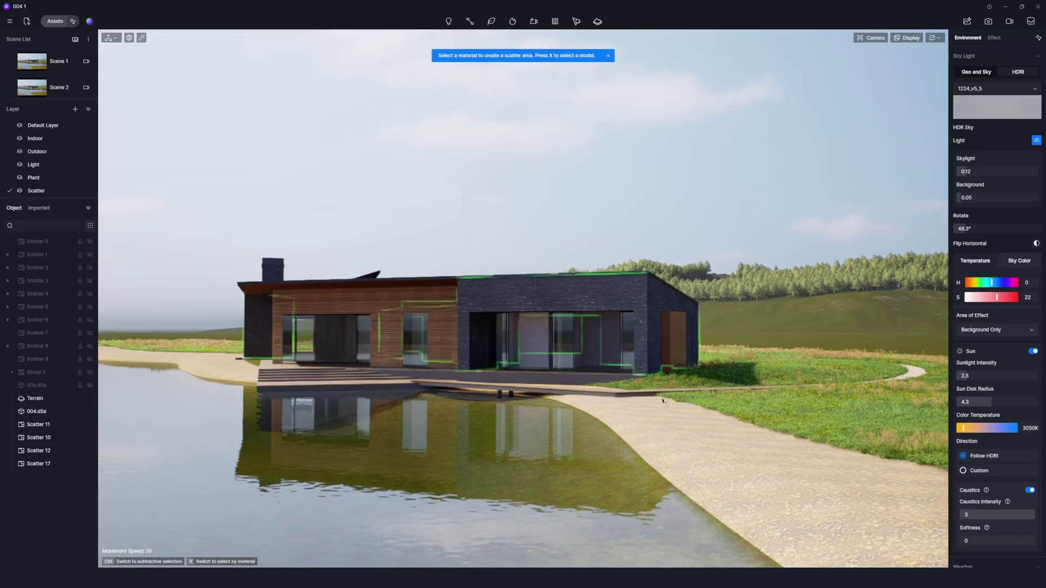
{"action": "left_click", "coordinate": [704, 424]}
{"action": "left_click", "coordinate": [544, 72]}
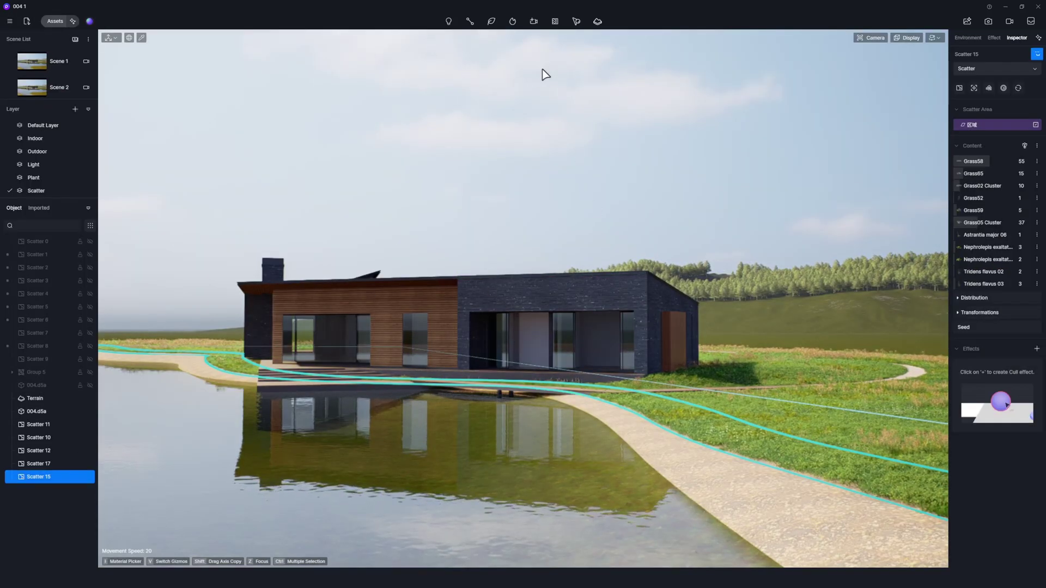
Step: Replace the first Nephrolepis fern in the shoreline scatter with the ornamental grass Phalaris arundinacea 10
{"action": "left_click", "coordinate": [1004, 250]}
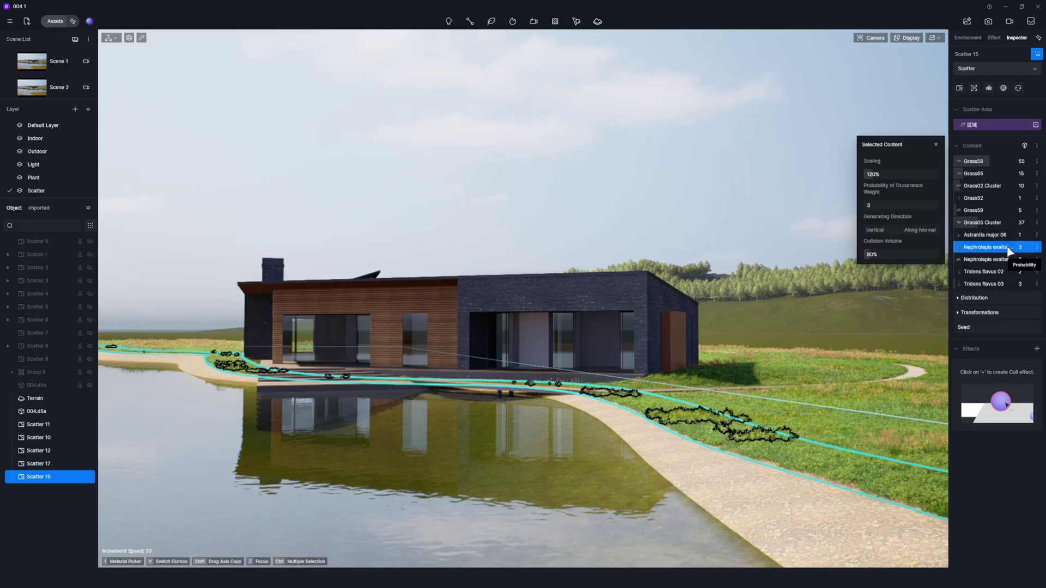
{"action": "left_click", "coordinate": [1008, 250]}
{"action": "left_click", "coordinate": [1010, 247]}
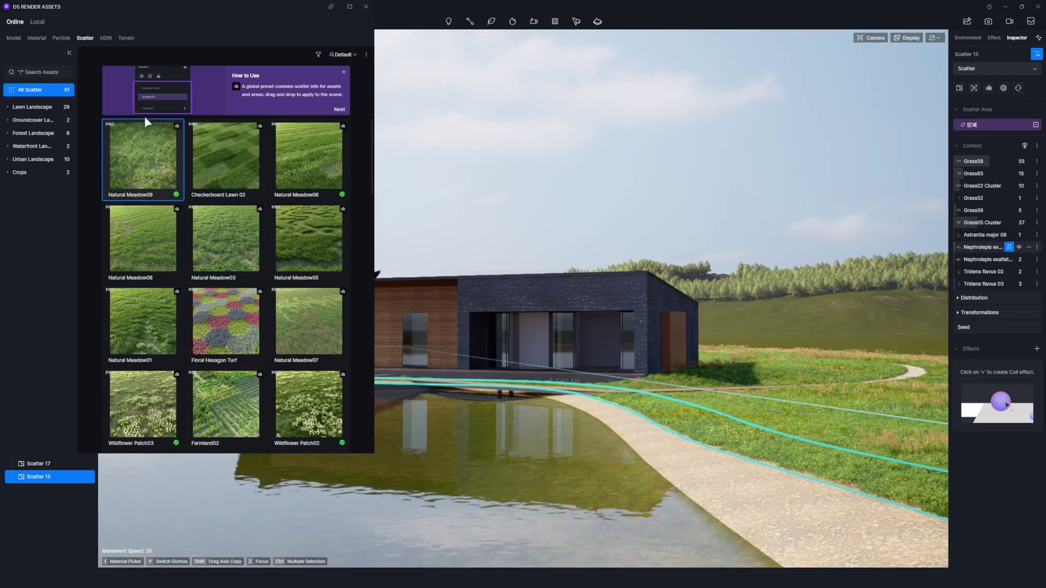
{"action": "left_click", "coordinate": [13, 39]}
{"action": "scroll", "coordinate": [349, 175], "scroll_direction": "down", "scroll_amount": 5}
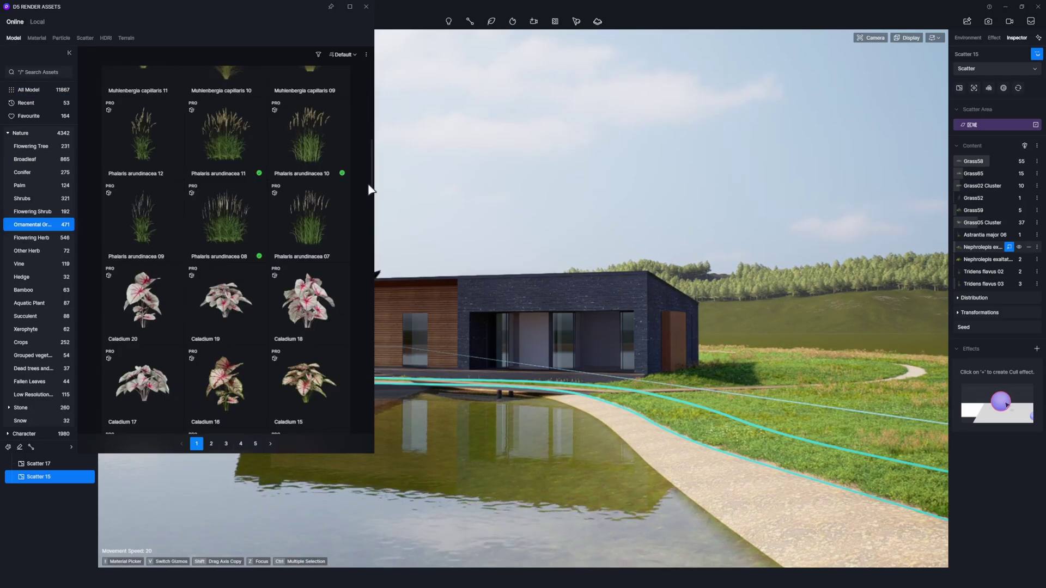
{"action": "left_click", "coordinate": [337, 164]}
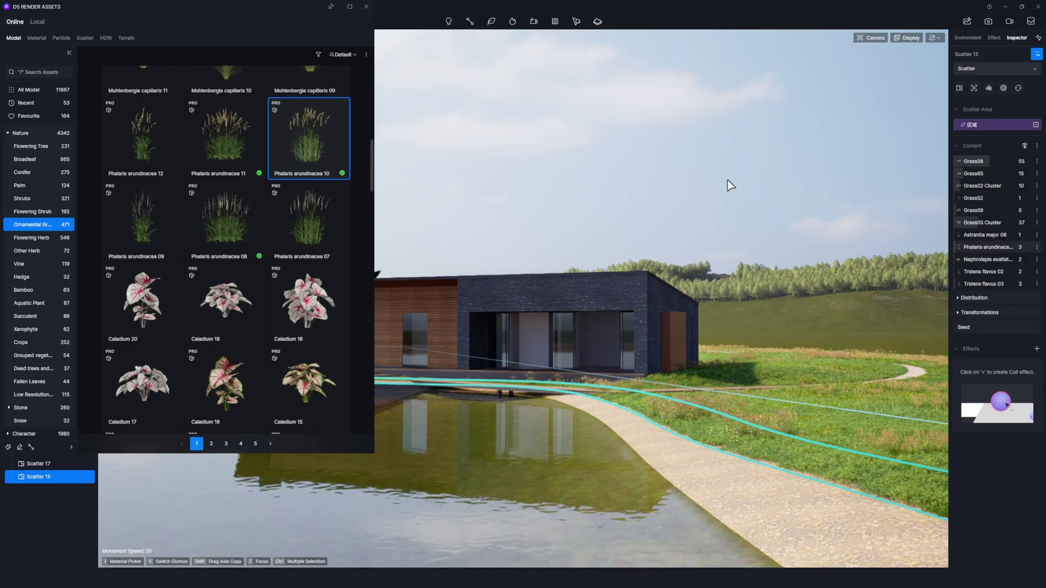
Step: Add Carex appressa 07 to the shoreline scatter's content and close the asset library
{"action": "left_click", "coordinate": [1024, 161]}
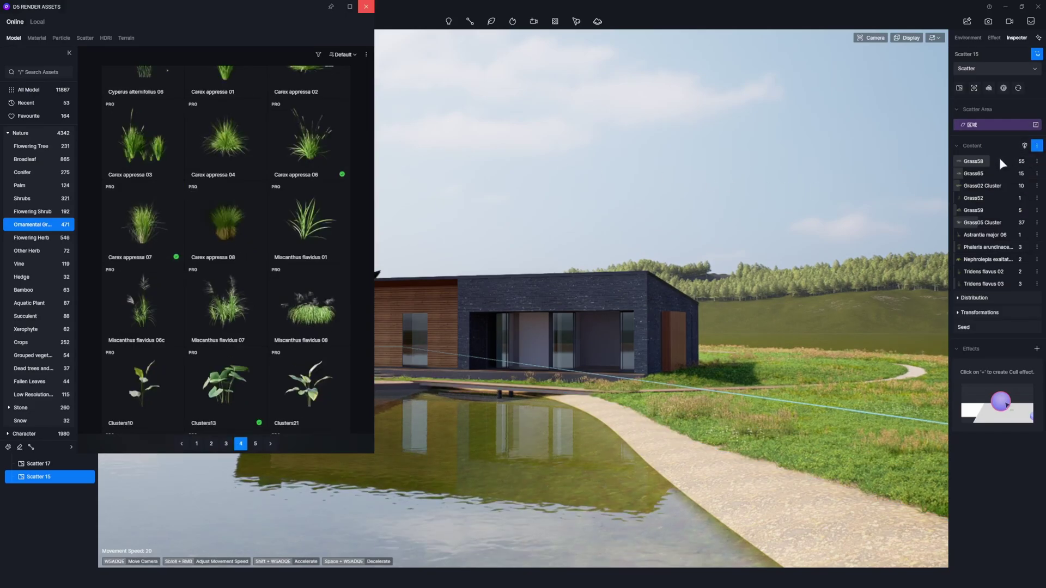
{"action": "left_click", "coordinate": [165, 214]}
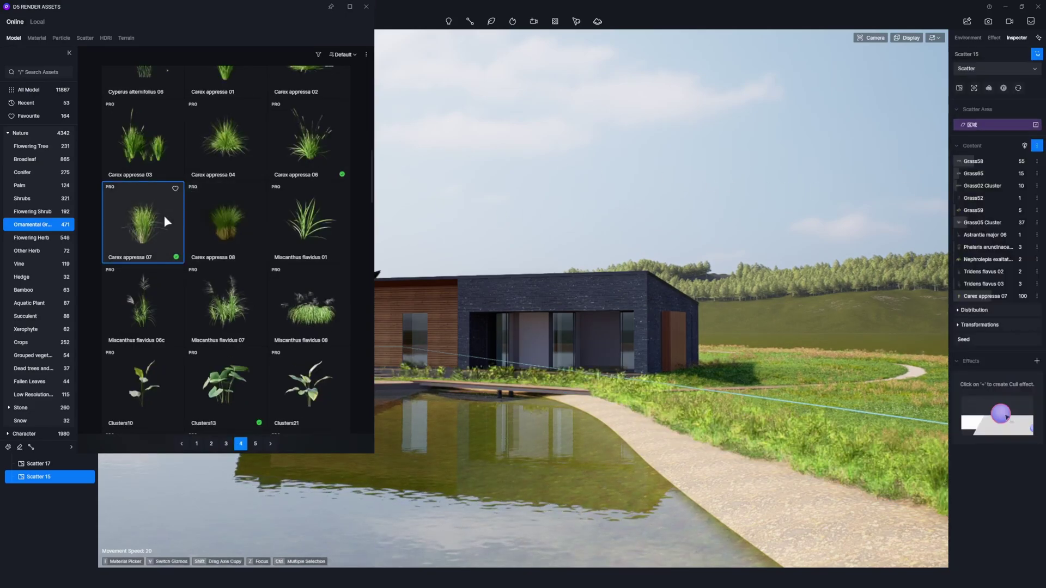
{"action": "left_click", "coordinate": [365, 7]}
Step: Set Carex appressa 07 to an occurrence weight of 70 and a collision volume of 5%
{"action": "left_click", "coordinate": [978, 299]}
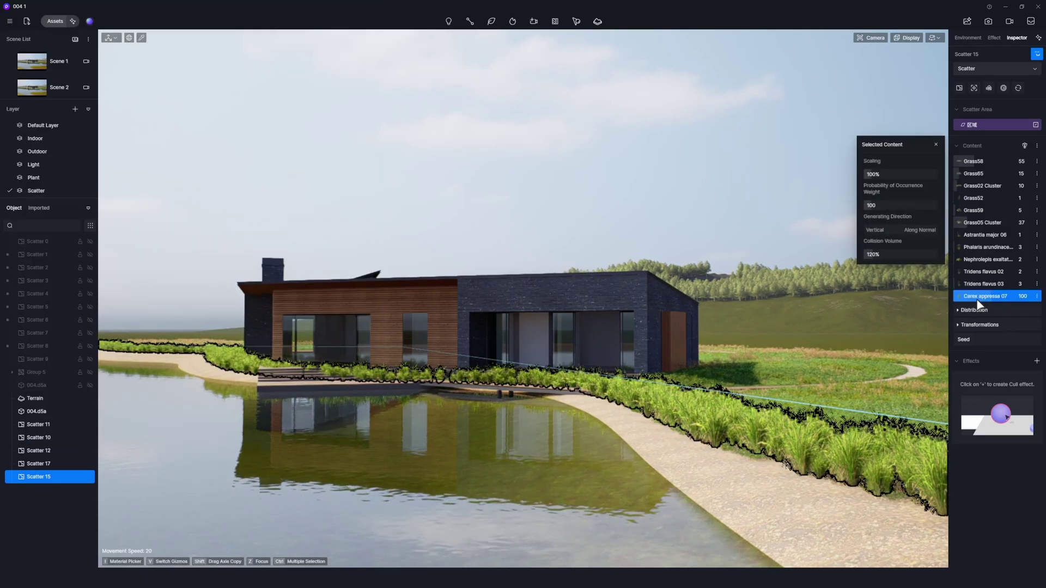
{"action": "left_click", "coordinate": [871, 206]}
{"action": "type", "text": "70"}
{"action": "key", "text": "Return"}
{"action": "left_click_drag", "start_coordinate": [877, 254], "coordinate": [873, 254]}
{"action": "left_click", "coordinate": [872, 255]}
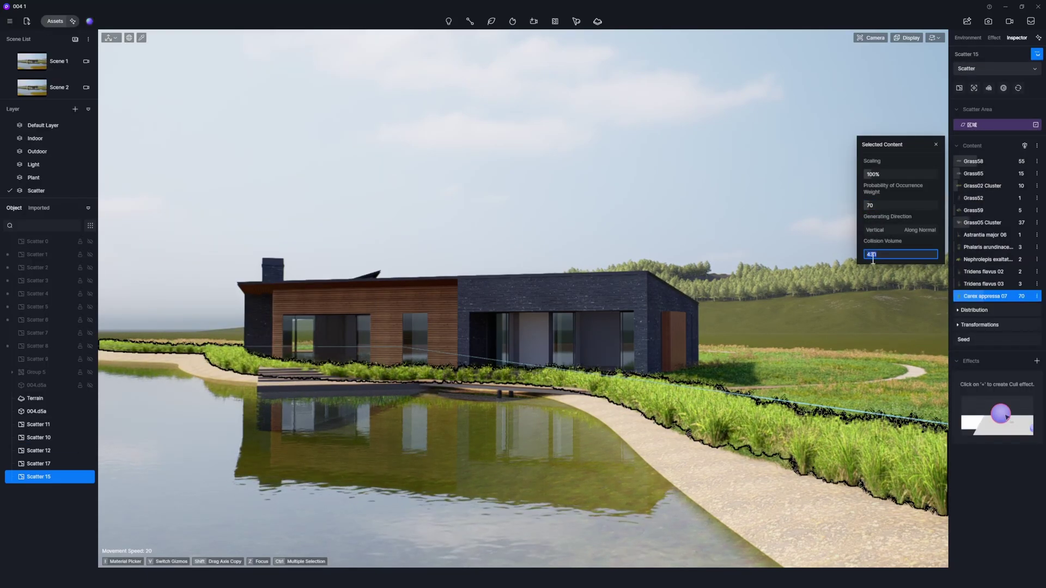
{"action": "key", "text": "Return"}
Step: Try a scaling of 20% on Carex appressa 07
{"action": "left_click", "coordinate": [871, 174]}
{"action": "type", "text": "20"}
{"action": "key", "text": "Return"}
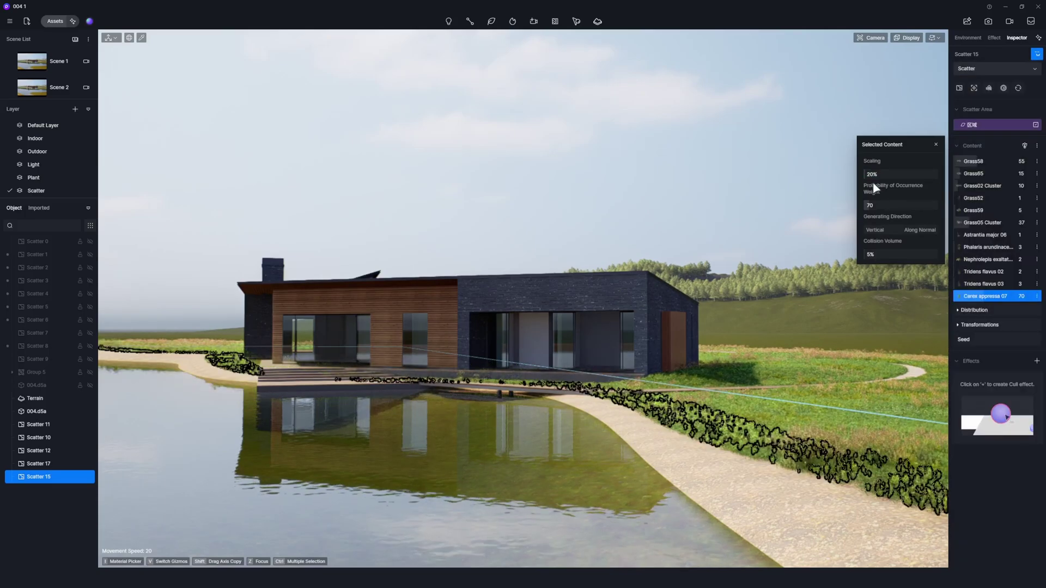
Step: Set the scaling of Carex appressa 07 to 40% and open the foliage material's base color for editing
{"action": "left_click", "coordinate": [871, 175]}
{"action": "type", "text": "40"}
{"action": "key", "text": "Return"}
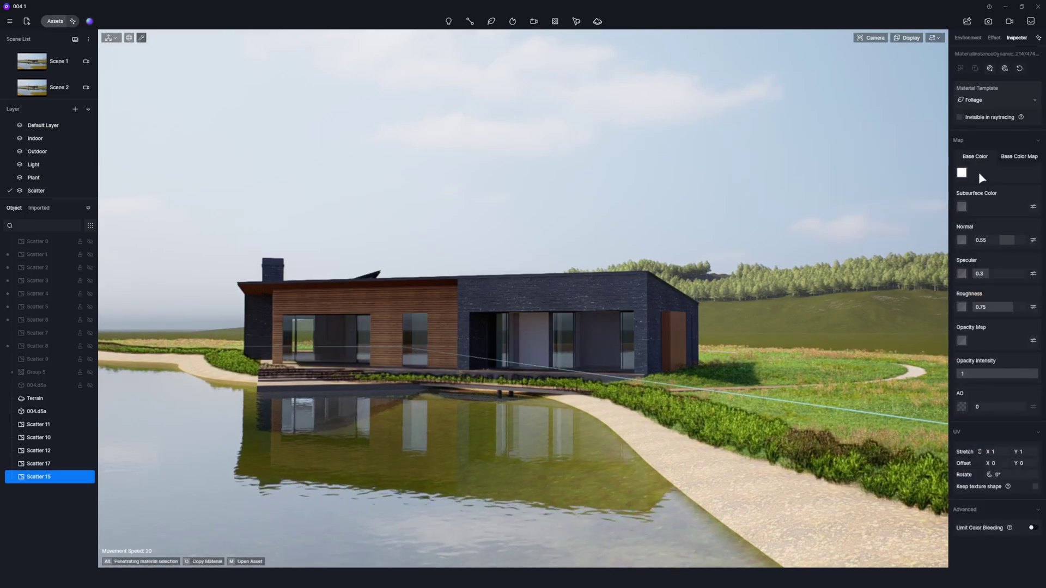
{"action": "left_click", "coordinate": [978, 172]}
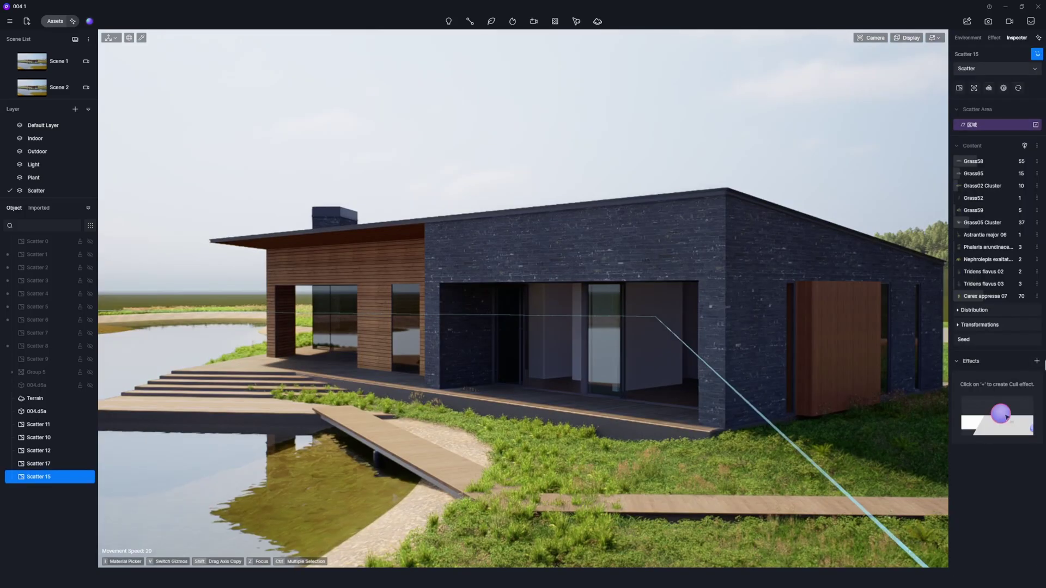
Step: Add cull effects to the shoreline scatter using the wooden boardwalk and the stepped deck as cull areas
{"action": "left_click", "coordinate": [1036, 361]}
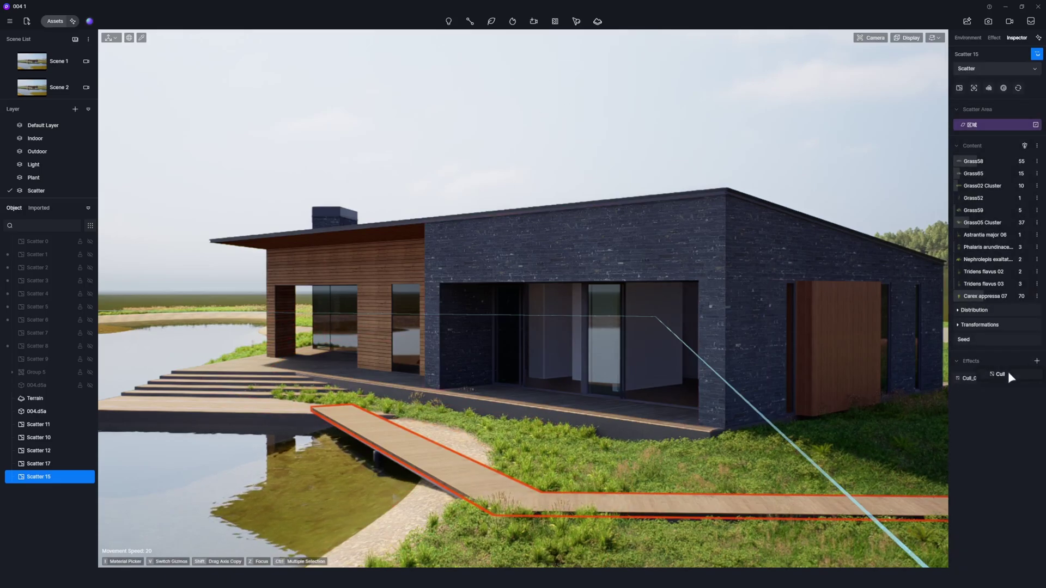
{"action": "left_click", "coordinate": [543, 71]}
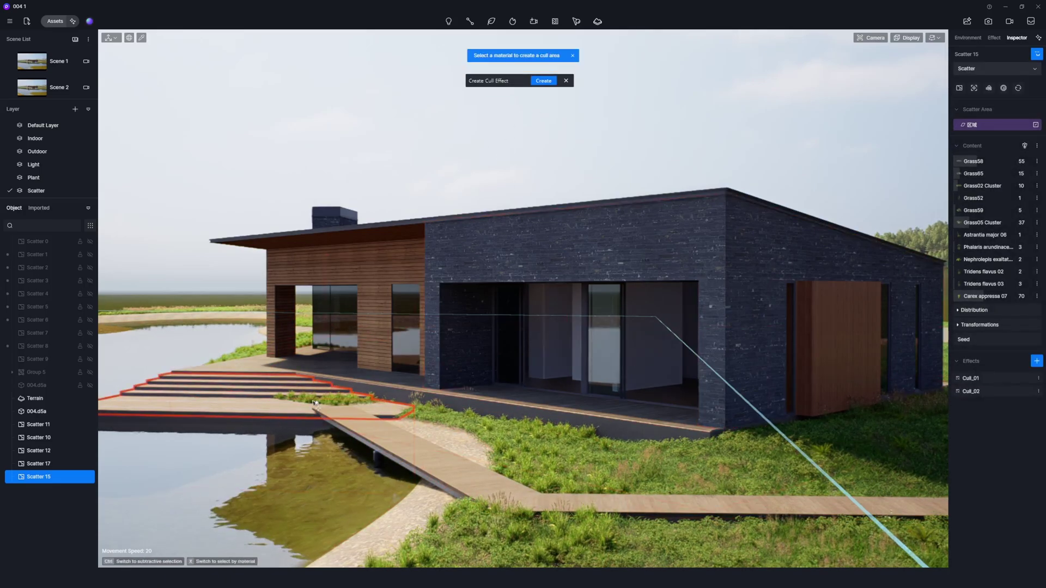
{"action": "left_click", "coordinate": [543, 71]}
{"action": "key", "text": "Escape"}
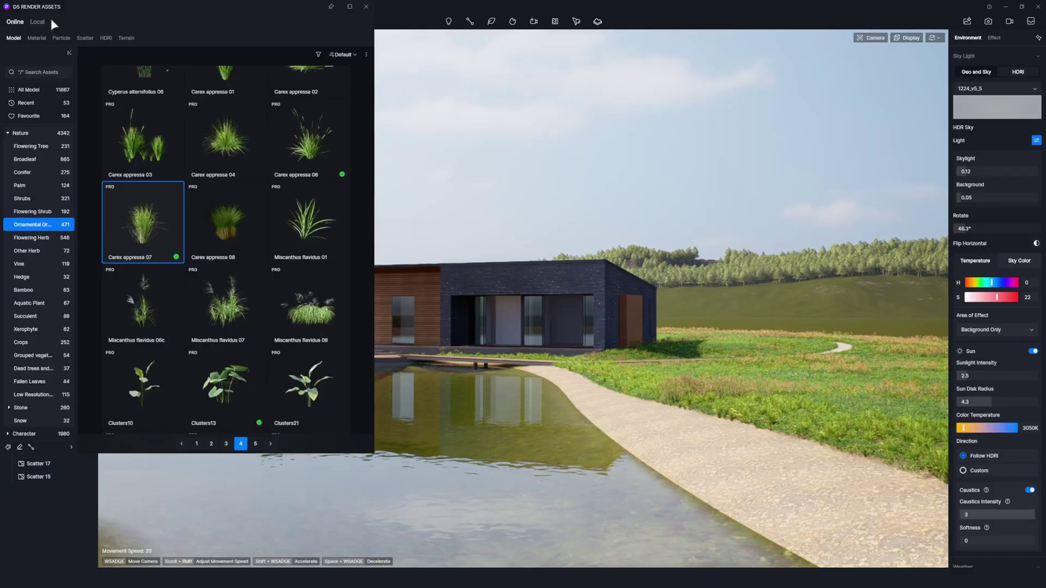
Step: Apply the Natural Meadow09 scatter preset to the stone-surfaced strip along the lakeshore beside the house
{"action": "left_click", "coordinate": [85, 38]}
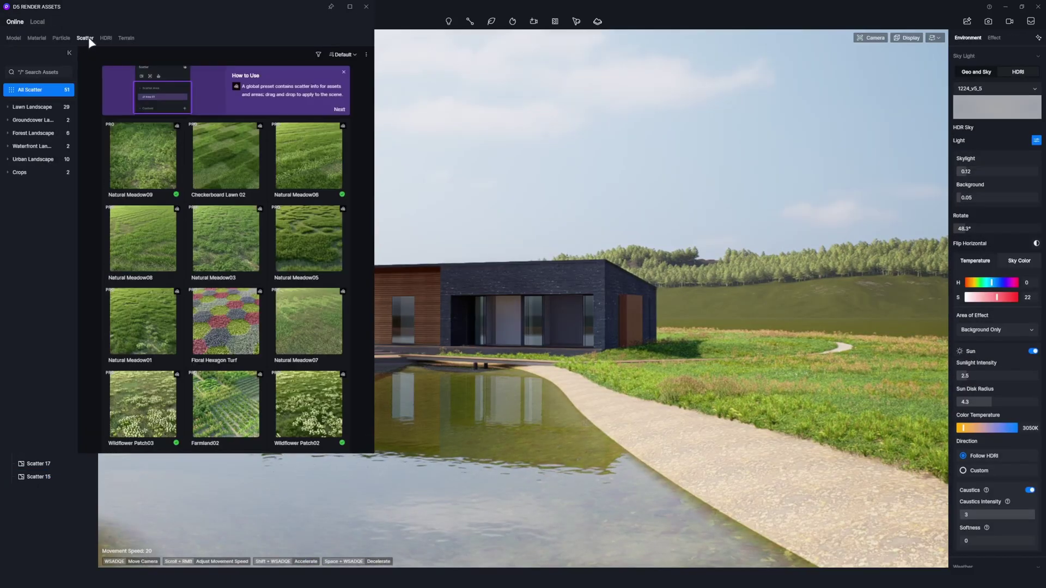
{"action": "left_click", "coordinate": [142, 165]}
{"action": "left_click", "coordinate": [672, 429]}
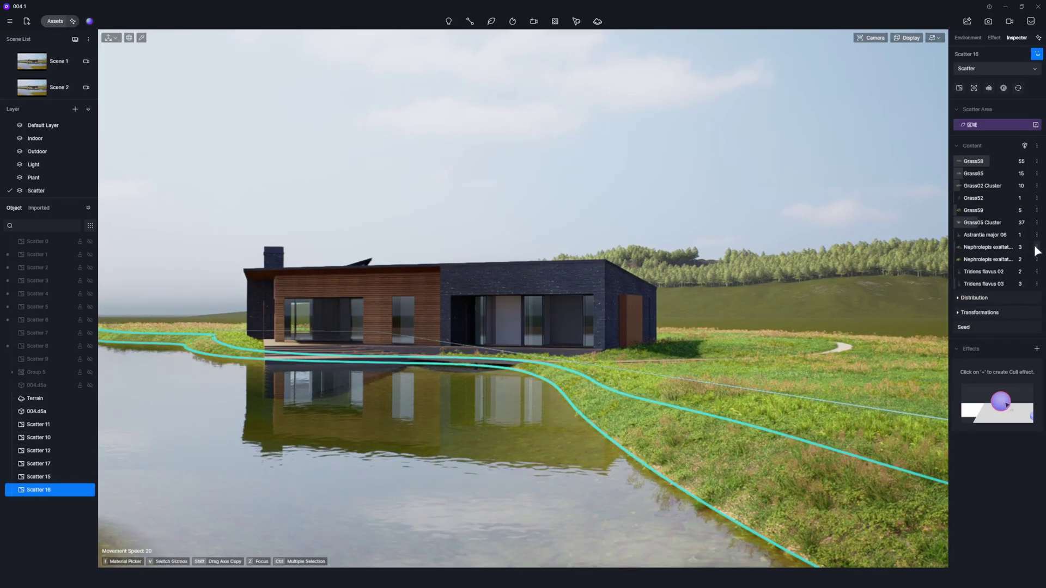
Step: Replace the two Nephrolepis exaltata plants in the shoreline strip scatter with Phragmites australis 03 and Phragmites australis 02
{"action": "left_click", "coordinate": [1009, 246]}
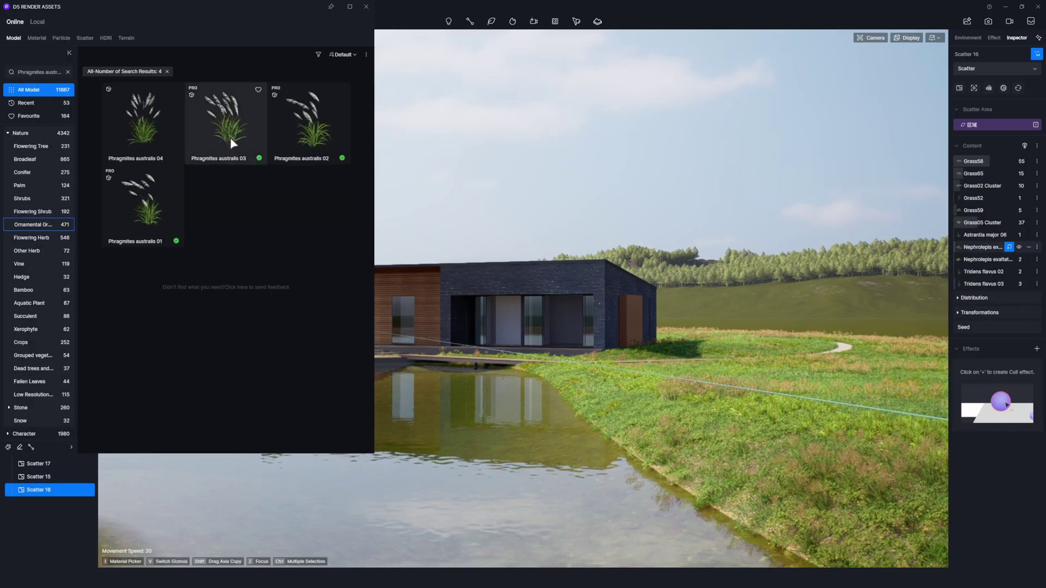
{"action": "left_click", "coordinate": [231, 134]}
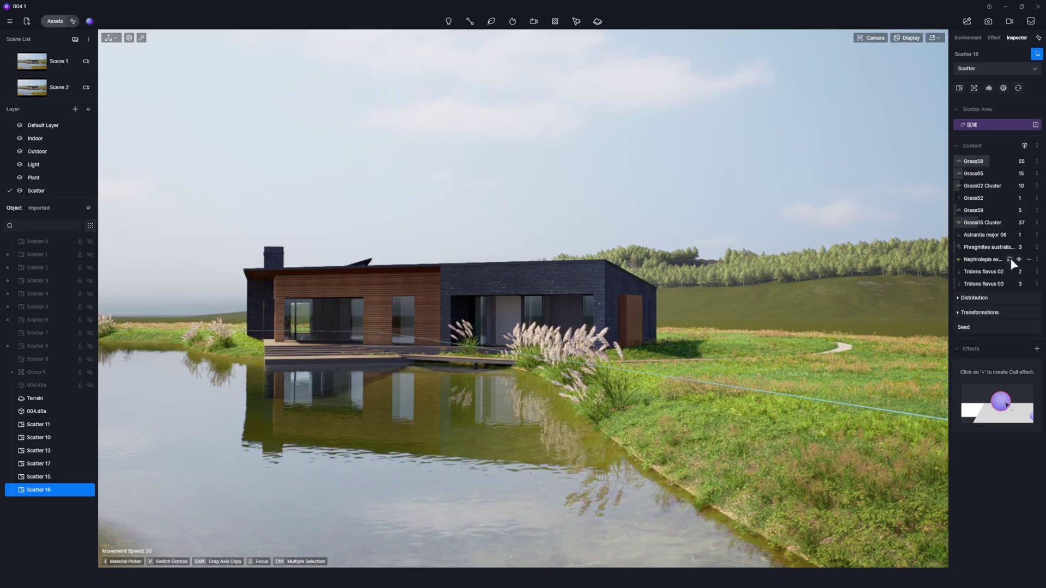
{"action": "left_click", "coordinate": [1010, 260]}
{"action": "left_click", "coordinate": [321, 139]}
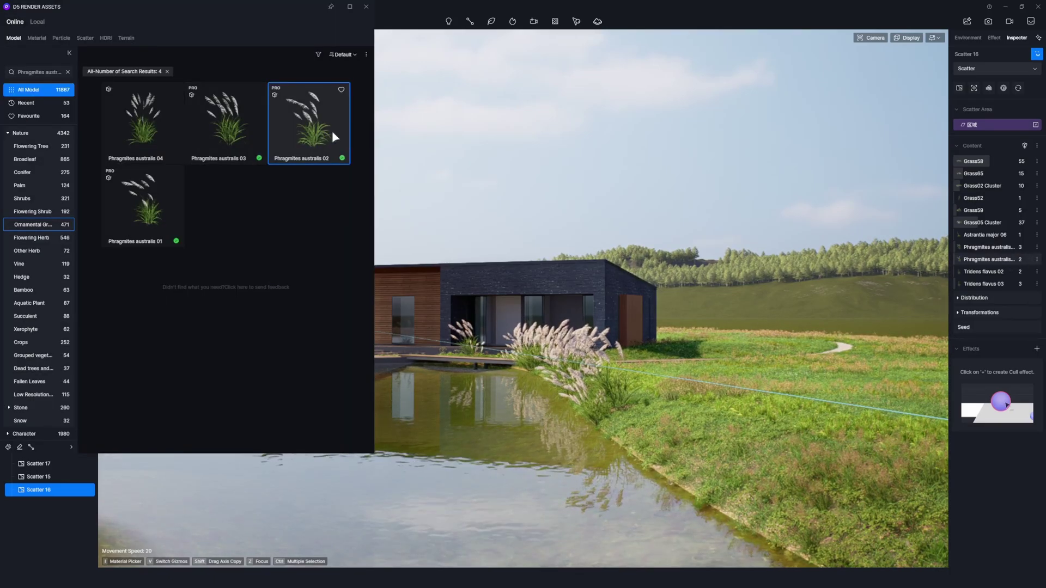
Step: Add another Phragmites australis variety to the shoreline strip scatter with an occurrence weight of 7
{"action": "left_click", "coordinate": [1006, 161]}
{"action": "left_click", "coordinate": [171, 267]}
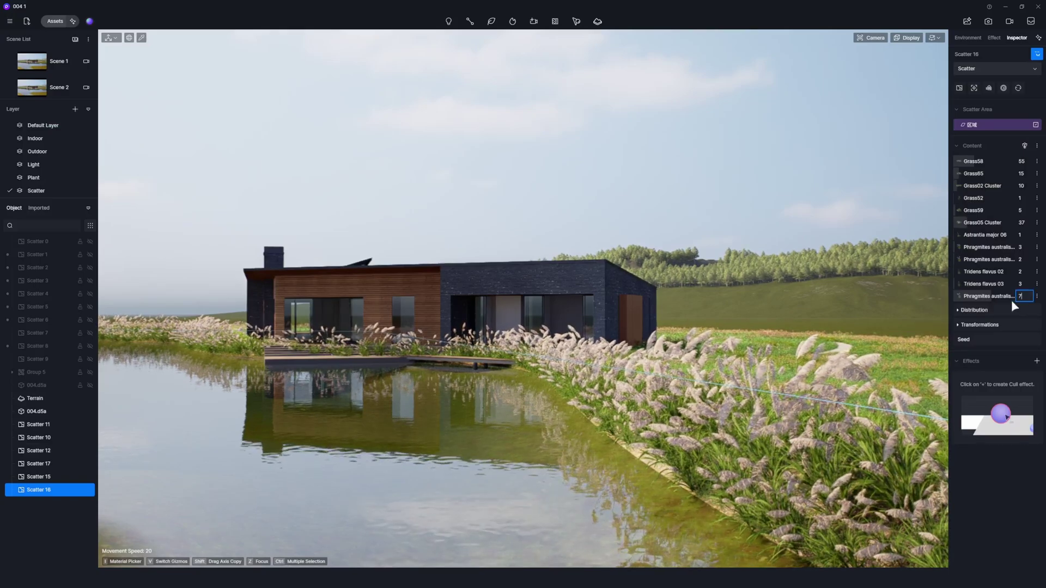
{"action": "type", "text": "7"}
{"action": "key", "text": "Return"}
Step: Add Carex appressa 07 to the shoreline strip scatter with an occurrence weight of 7
{"action": "left_click", "coordinate": [1024, 146]}
{"action": "left_click", "coordinate": [1018, 161]}
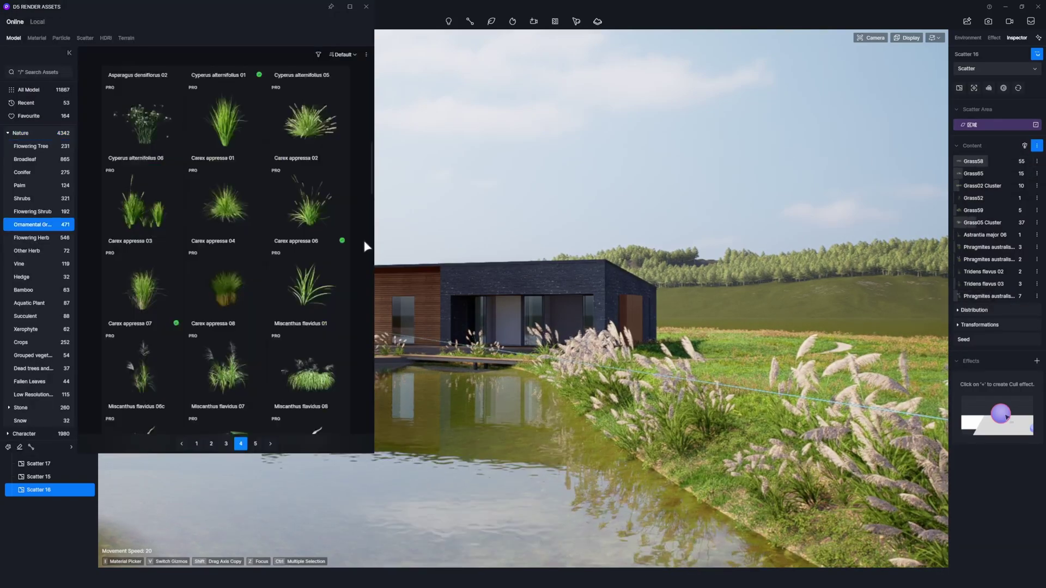
{"action": "left_click", "coordinate": [156, 288]}
{"action": "left_click", "coordinate": [1020, 309]}
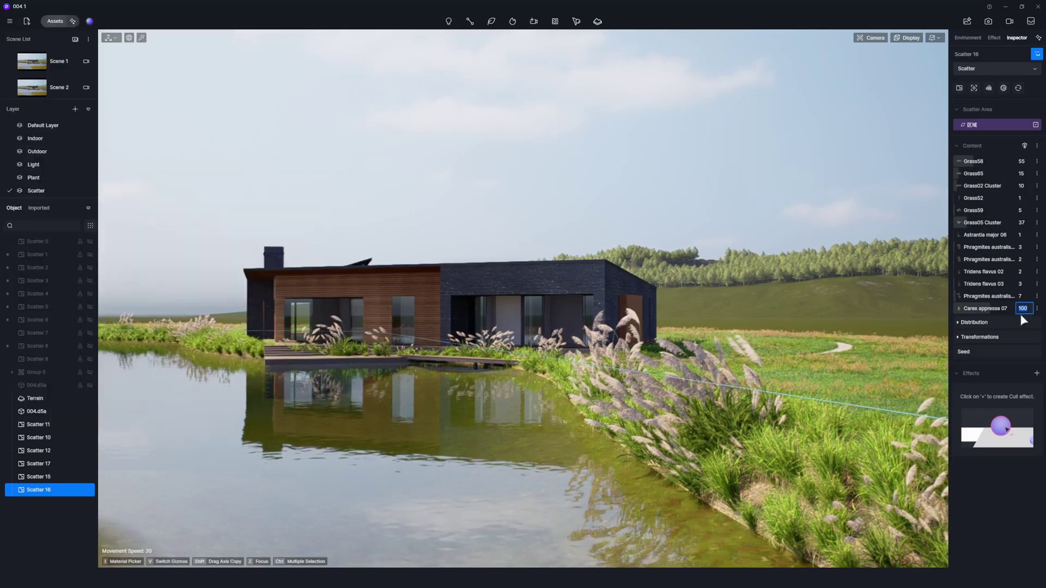
{"action": "type", "text": "7"}
{"action": "key", "text": "Return"}
Step: Set Carex appressa 07 in the shoreline strip to a collision volume of 80% and a scaling of 40%
{"action": "left_click", "coordinate": [984, 308]}
{"action": "type", "text": "80"}
{"action": "key", "text": "Return"}
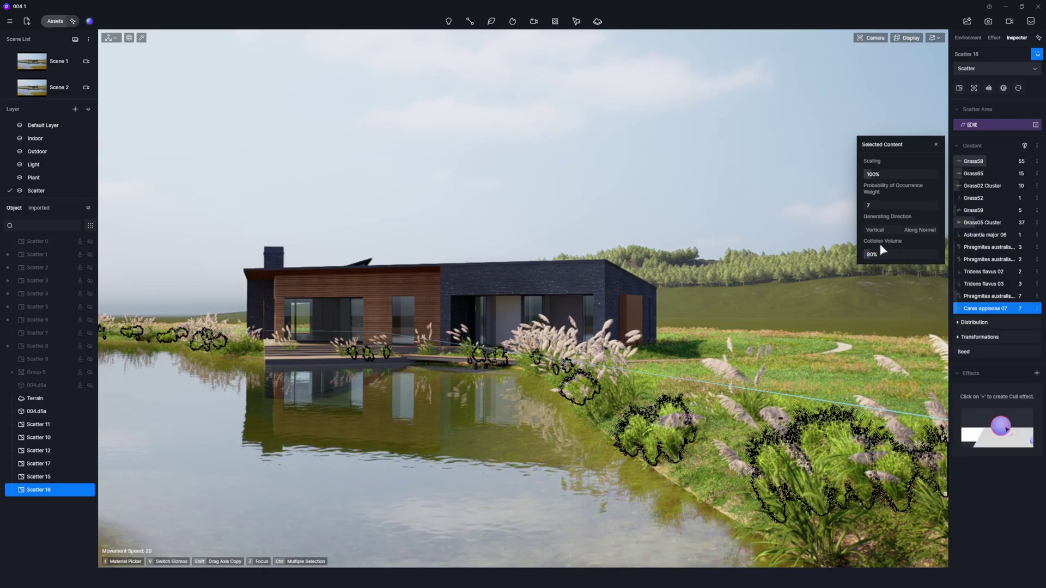
{"action": "left_click", "coordinate": [874, 174]}
{"action": "type", "text": "40"}
{"action": "key", "text": "Return"}
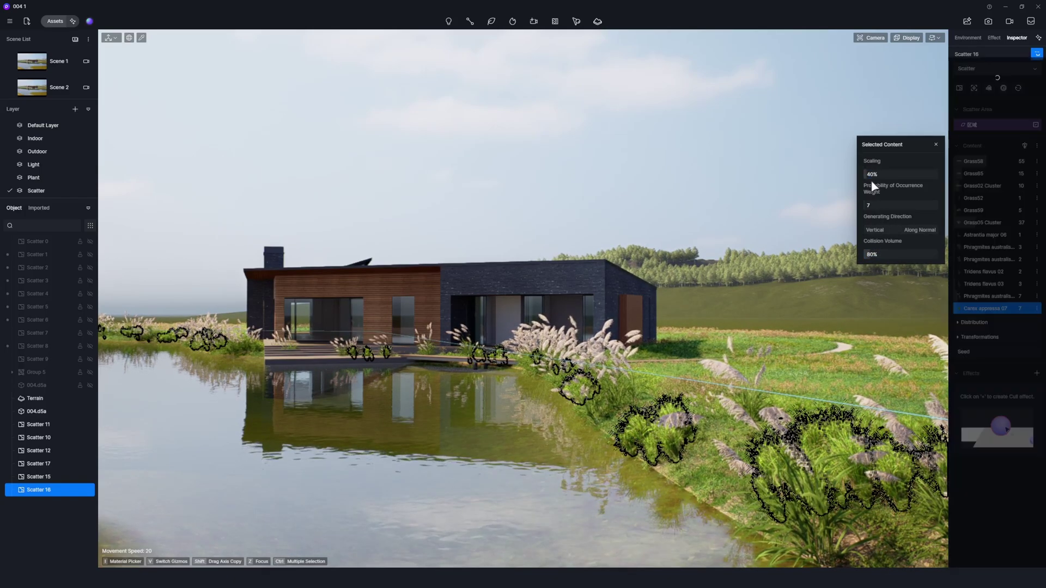
Step: Set the scaling of the three Phragmites australis plants to 120%, 90% and 85%, with 80% collision volume for the first two
{"action": "left_click", "coordinate": [984, 248]}
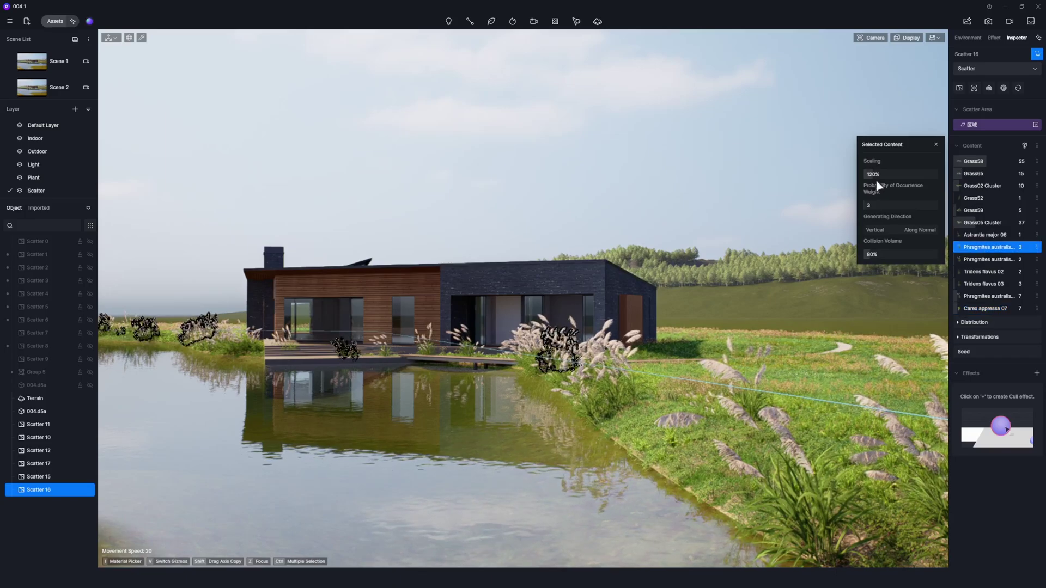
{"action": "left_click", "coordinate": [985, 259]}
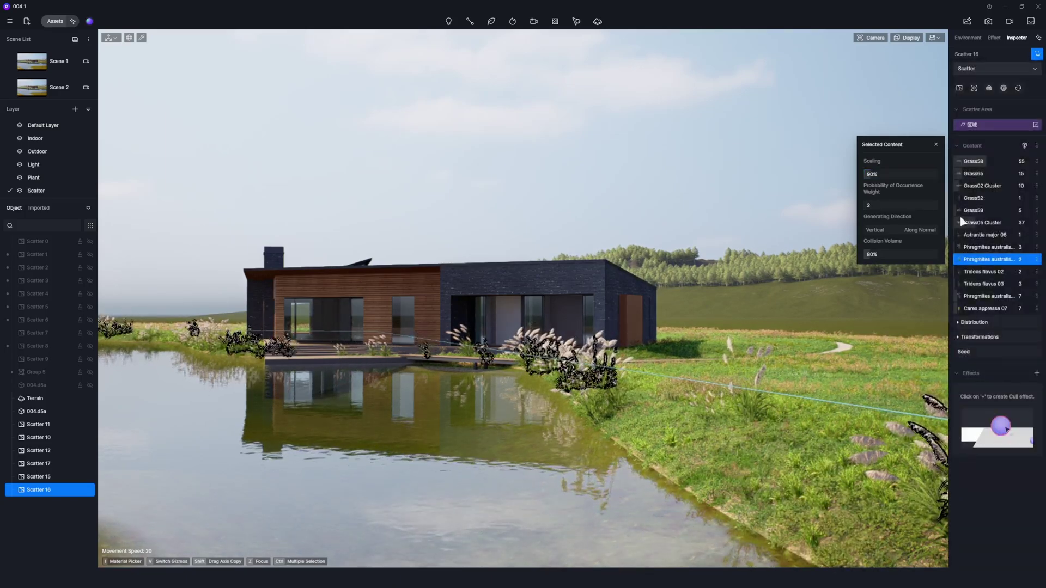
{"action": "left_click", "coordinate": [985, 296]}
{"action": "left_click", "coordinate": [874, 175]}
{"action": "type", "text": "85"}
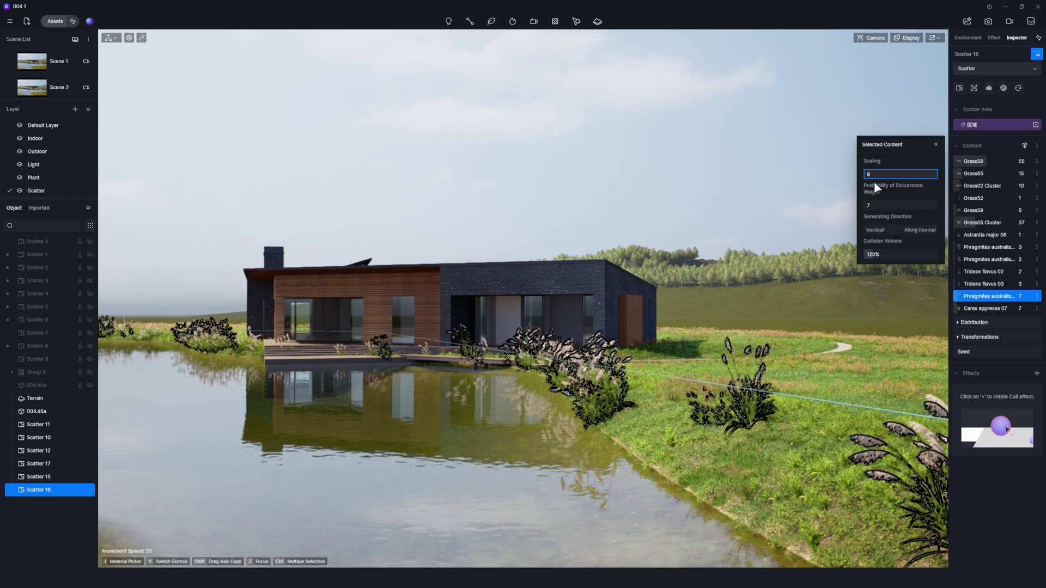
{"action": "key", "text": "Return"}
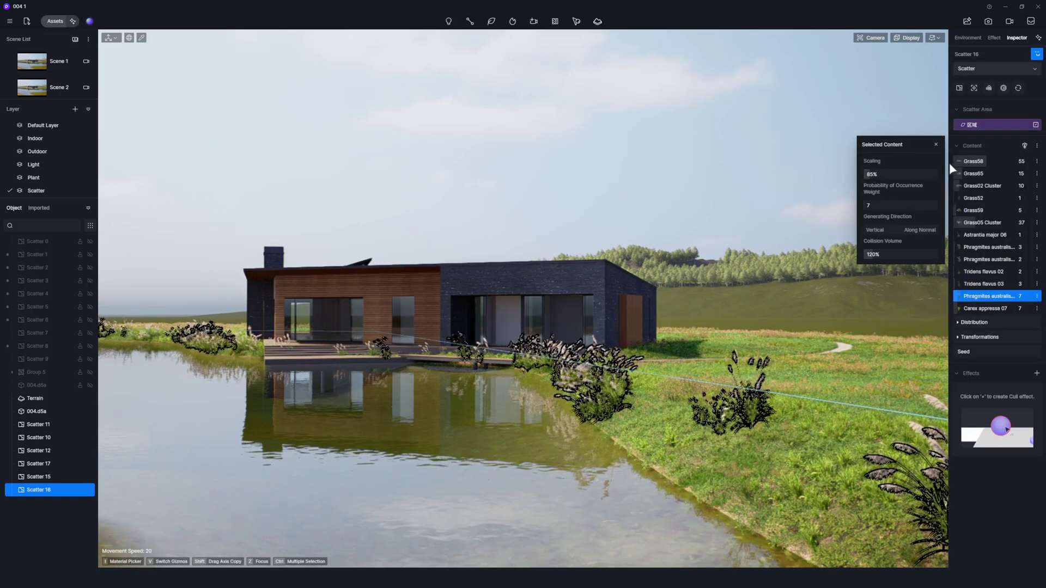
Step: Add Carex appressa 07 with an occurrence weight of 60 to the bank scatter beside the path, and pick the stone path as another scatter area
{"action": "left_click", "coordinate": [967, 296]}
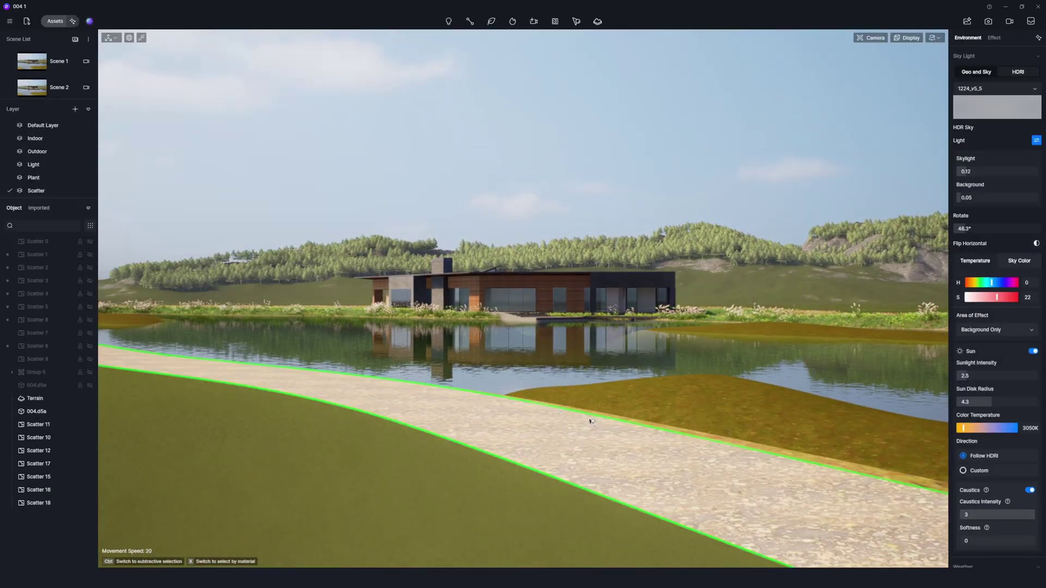
{"action": "left_click", "coordinate": [1036, 146]}
{"action": "left_click", "coordinate": [1006, 161]}
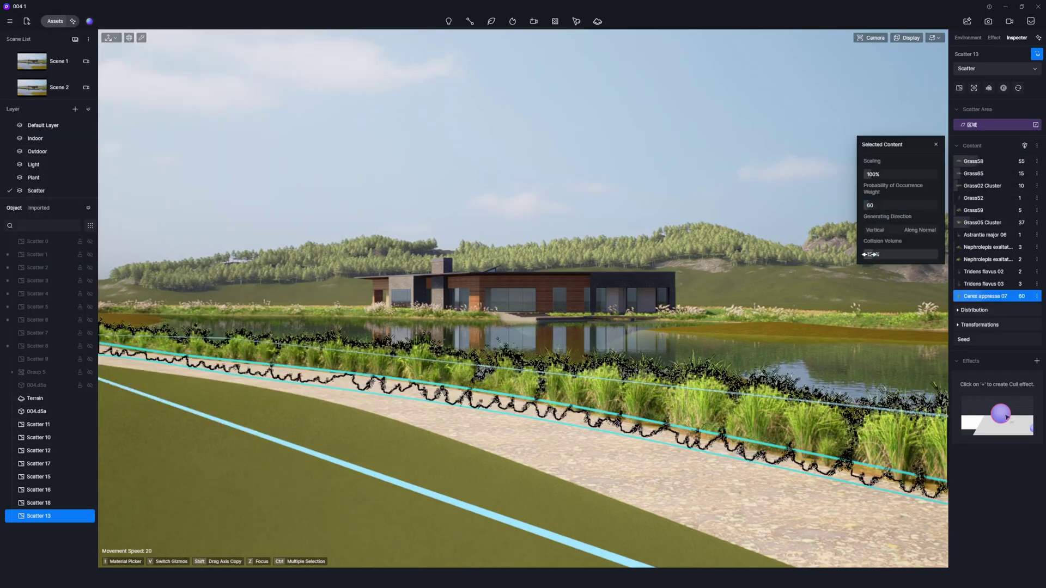
{"action": "key", "text": "Escape"}
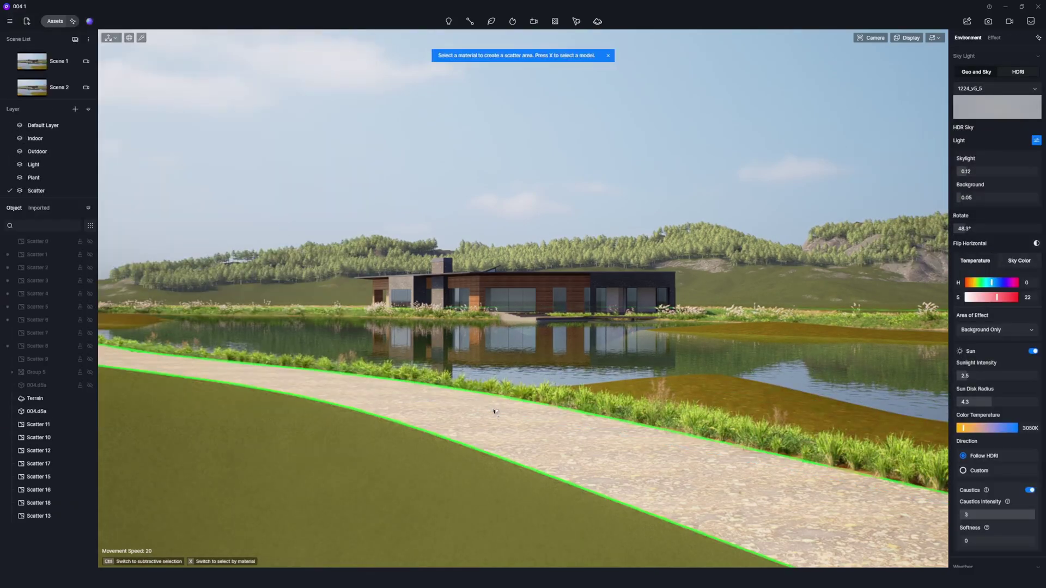
{"action": "left_click", "coordinate": [492, 411]}
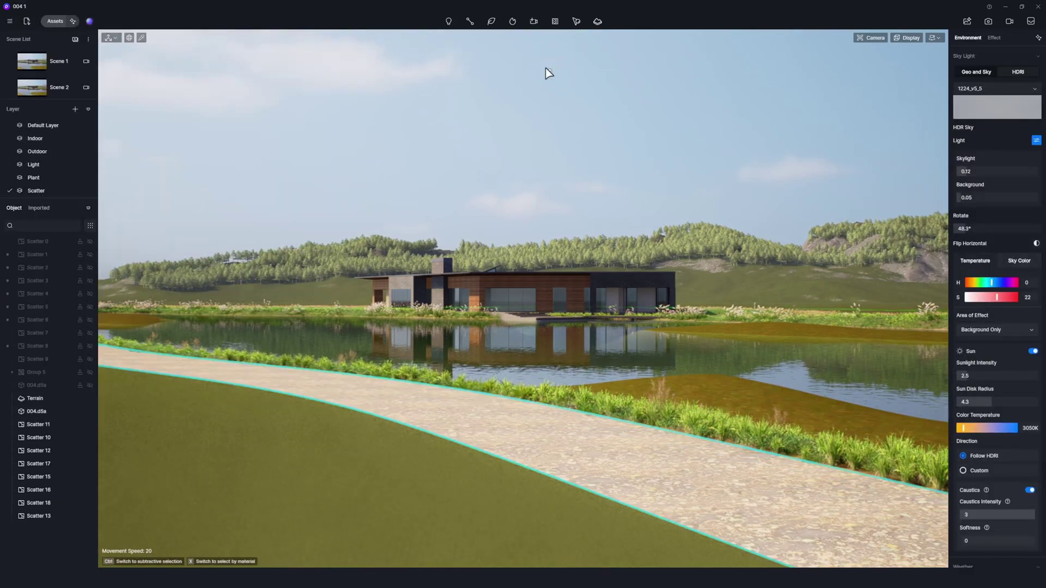
{"action": "key", "text": "Escape"}
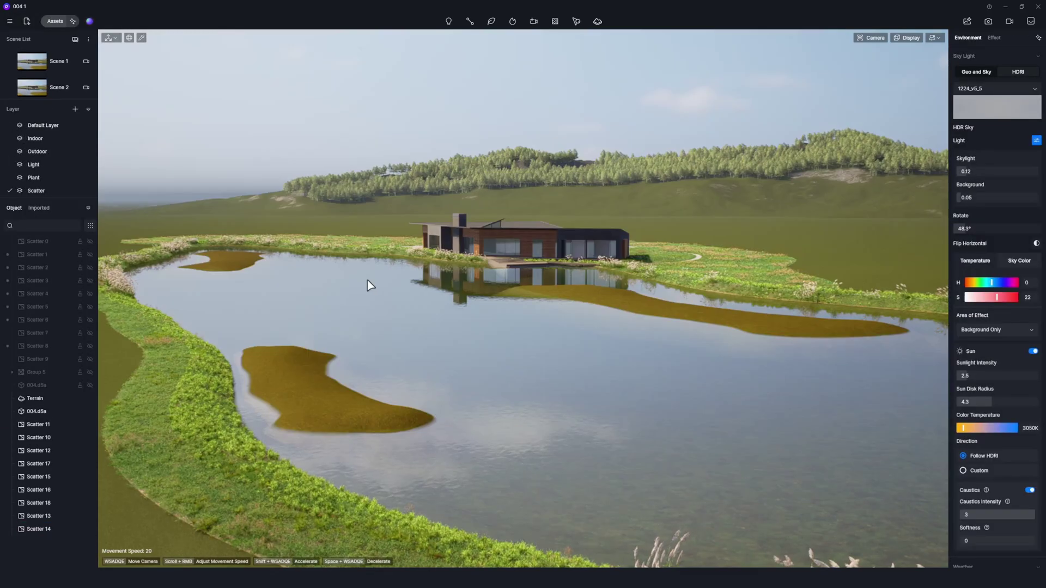
Step: Apply the Natural Meadow09 scatter preset to the bare islands in the lake
{"action": "left_click", "coordinate": [55, 21]}
{"action": "left_click", "coordinate": [85, 37]}
{"action": "left_click", "coordinate": [151, 159]}
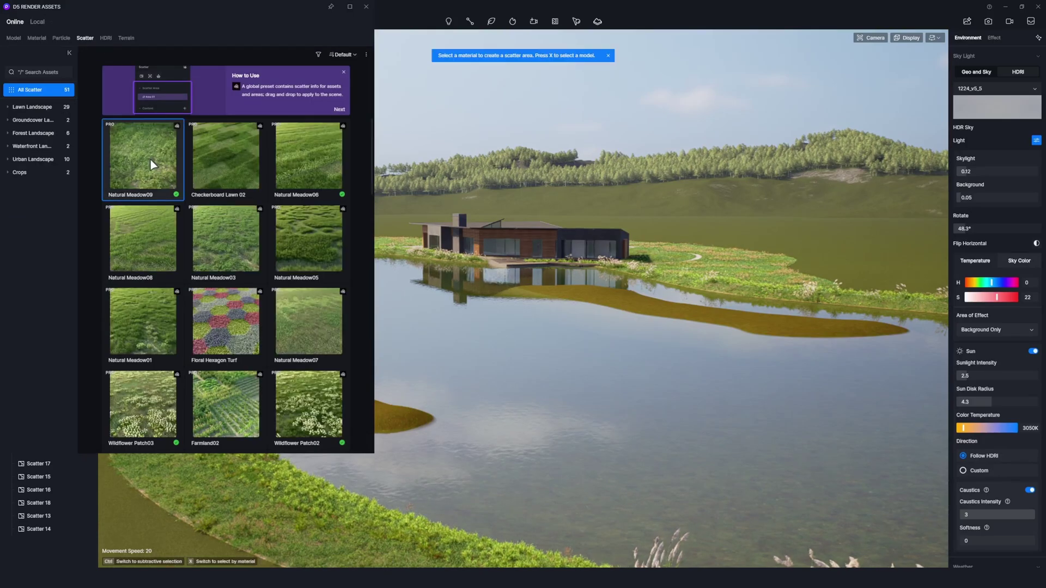
{"action": "left_click", "coordinate": [303, 388]}
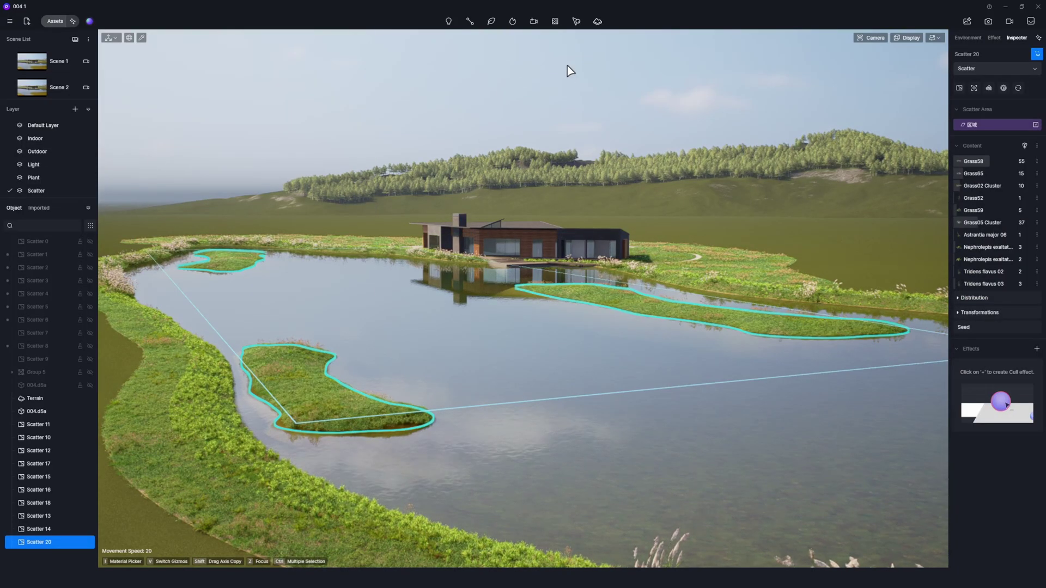
Step: Add Phragmites australis 03, Phragmites australis 02 and Carex appressa 07 to the island scatter
{"action": "left_click", "coordinate": [1005, 161]}
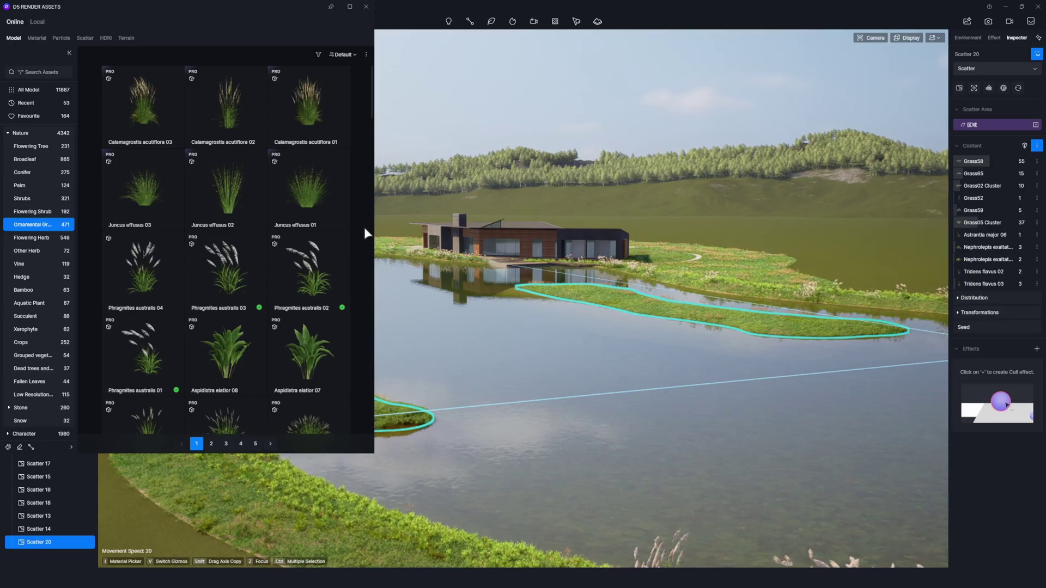
{"action": "left_click", "coordinate": [227, 292]}
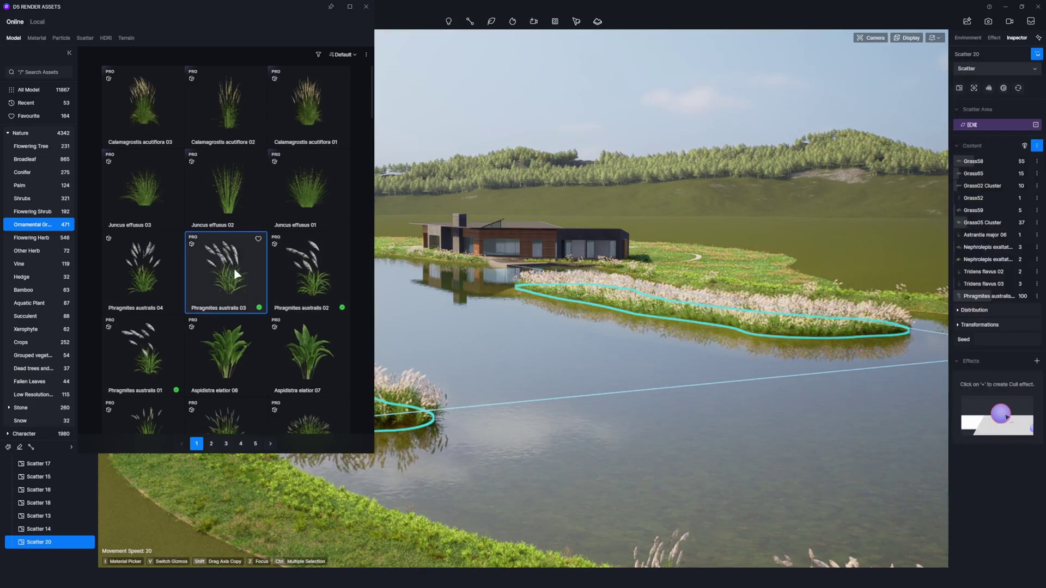
{"action": "left_click", "coordinate": [307, 277]}
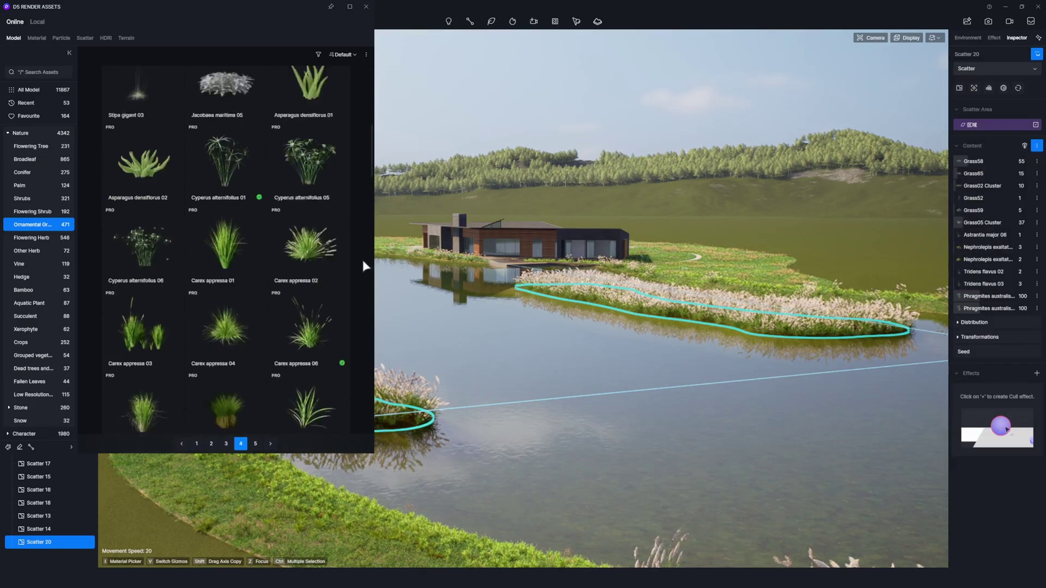
{"action": "scroll", "coordinate": [362, 259], "scroll_direction": "down", "scroll_amount": 3}
{"action": "left_click", "coordinate": [148, 243]}
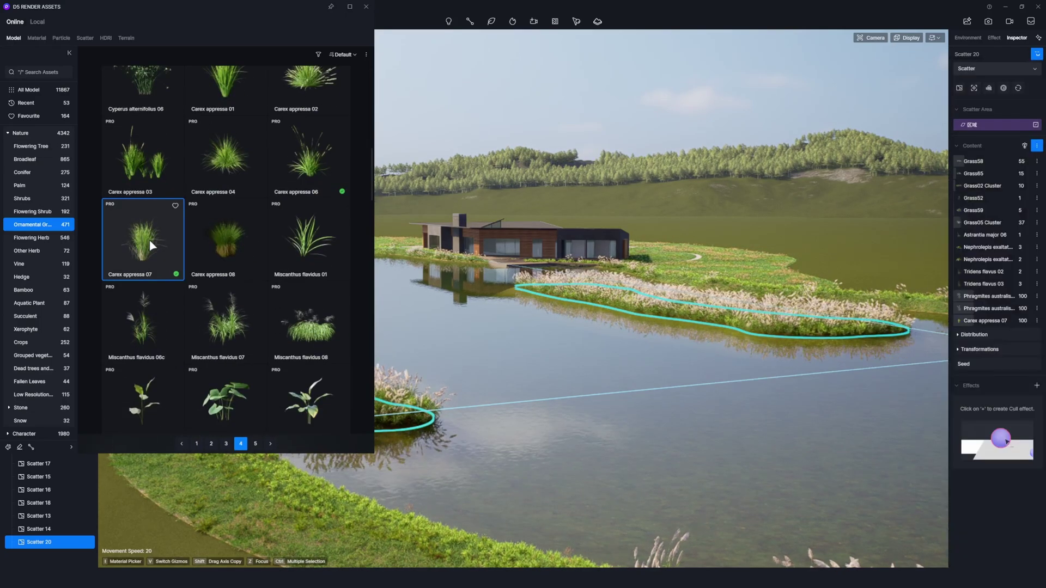
{"action": "left_click", "coordinate": [1022, 298]}
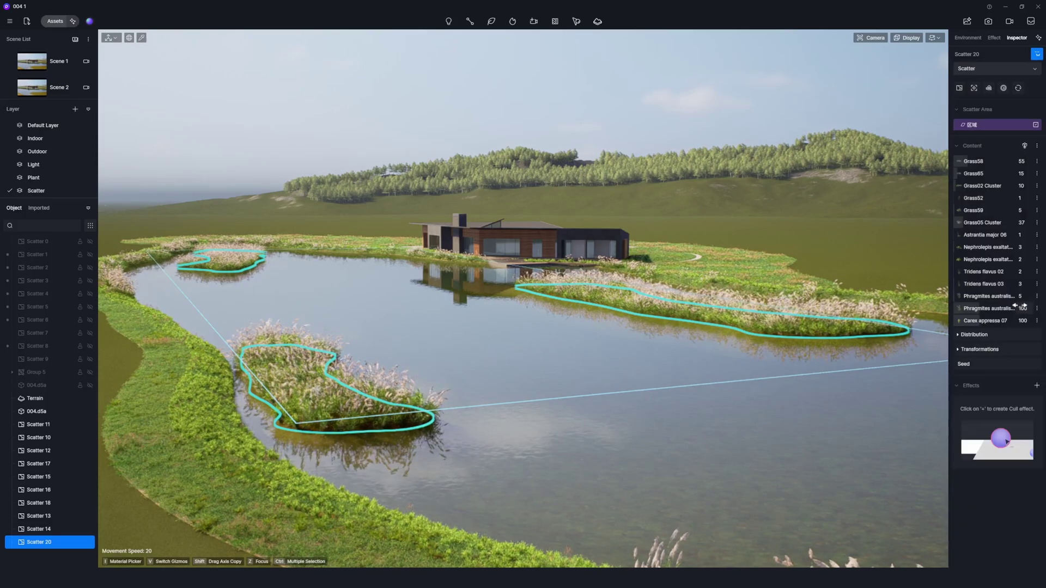
{"action": "left_click", "coordinate": [1018, 308]}
{"action": "type", "text": "1"}
{"action": "key", "text": "Return"}
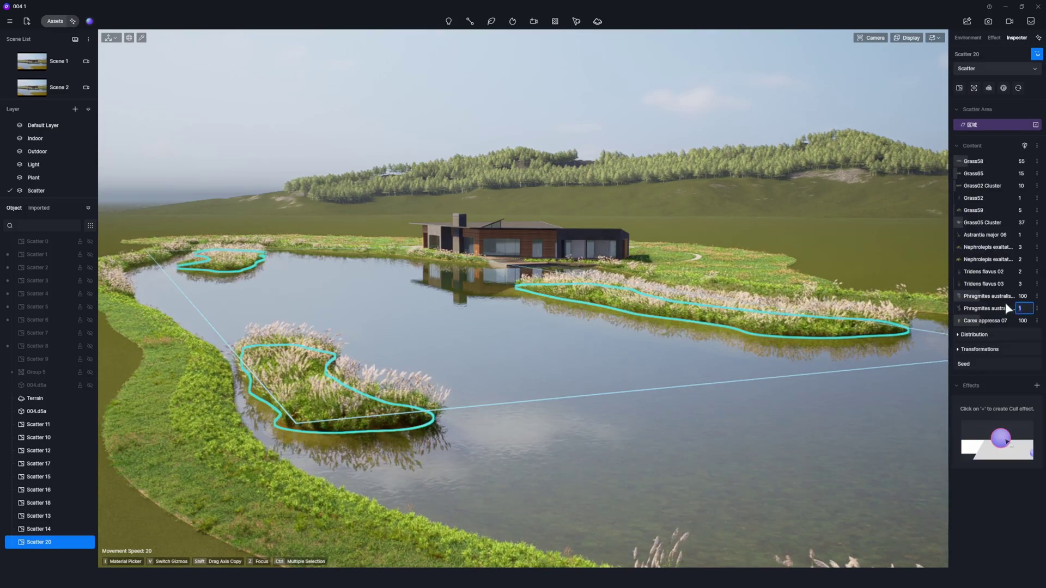
Step: Set the occurrence weights in the island scatter to 5 for Phragmites australis 03 and 1 for Phragmites australis 02
{"action": "left_click", "coordinate": [1005, 297]}
{"action": "type", "text": "5"}
{"action": "key", "text": "Return"}
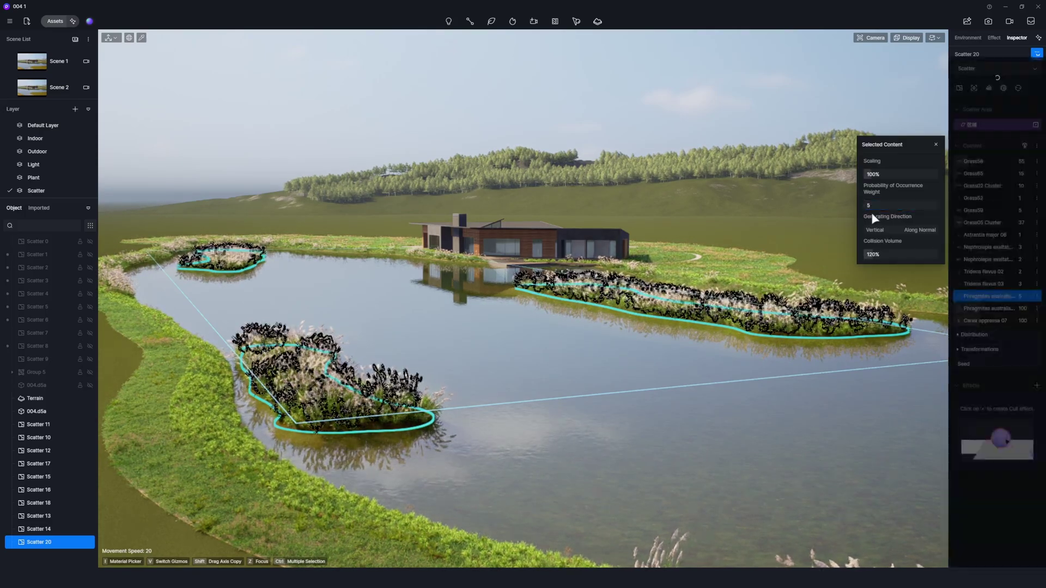
{"action": "left_click", "coordinate": [988, 308]}
{"action": "type", "text": "1"}
{"action": "key", "text": "Return"}
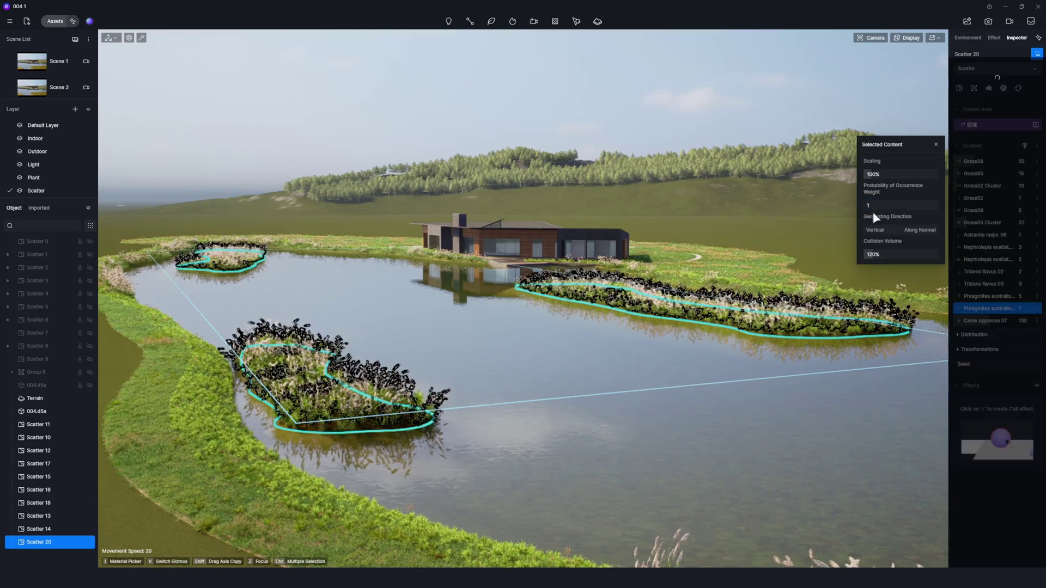
Step: Set Carex appressa 07 in the island scatter to an occurrence weight of 60 and a scaling of 45%
{"action": "type", "text": "60"}
{"action": "key", "text": "Return"}
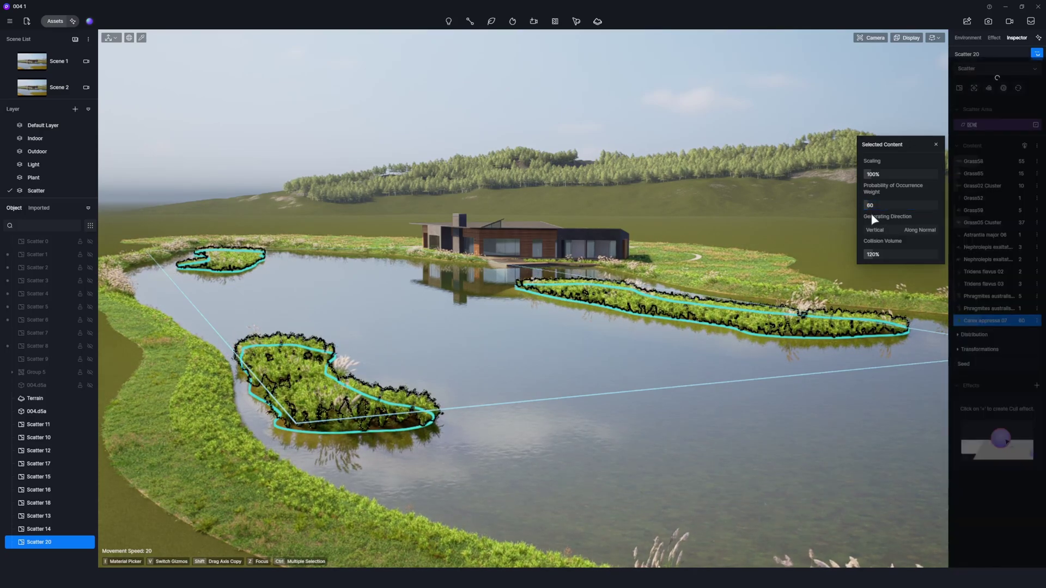
{"action": "key", "text": "Return"}
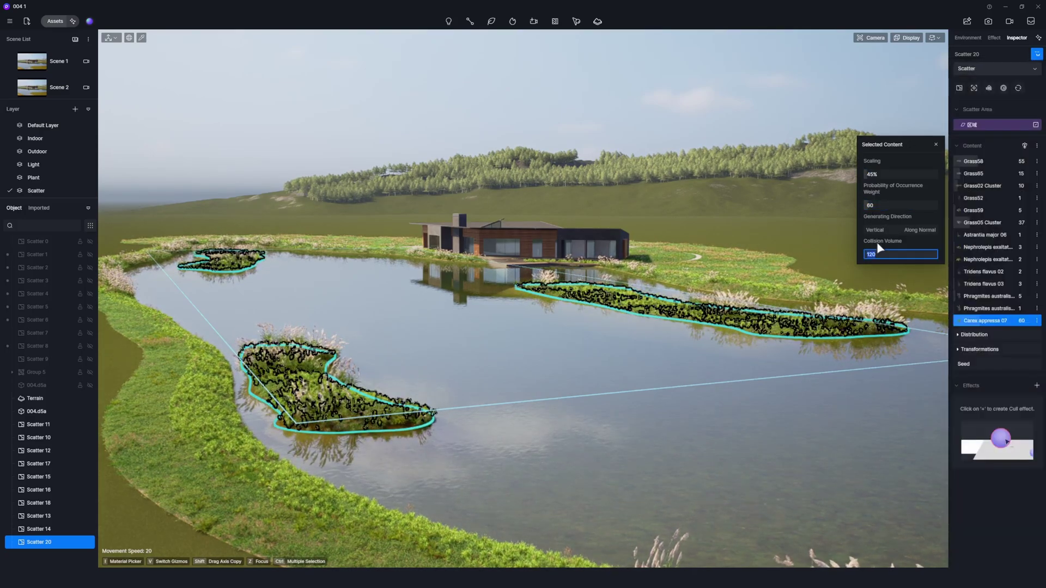
Step: Try a collision volume of 80% on the islands' Carex appressa 07, and settle on 40%
{"action": "type", "text": "80"}
{"action": "key", "text": "Return"}
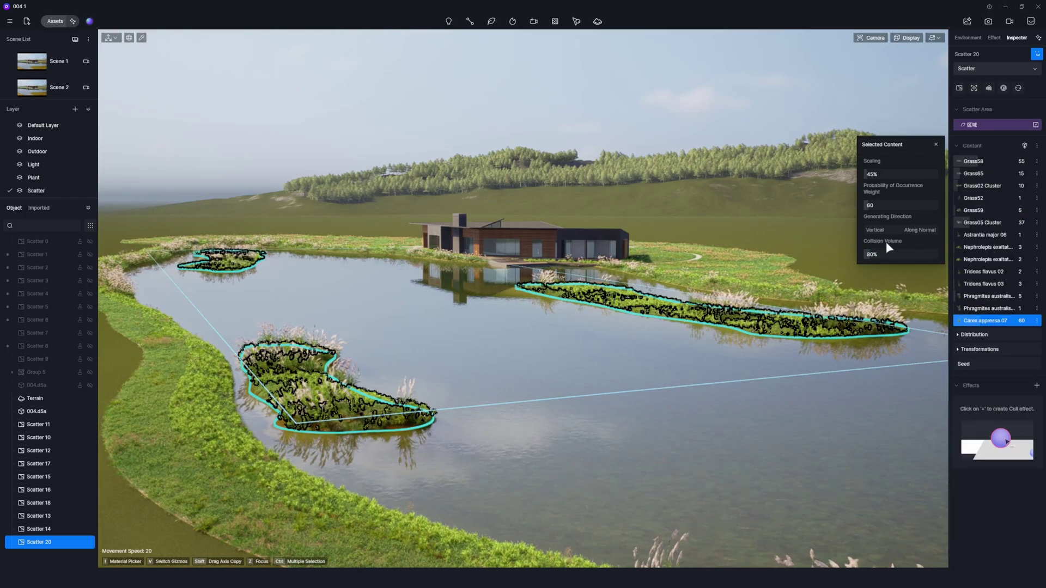
{"action": "double_click", "coordinate": [872, 254]}
{"action": "type", "text": "40"}
{"action": "key", "text": "Return"}
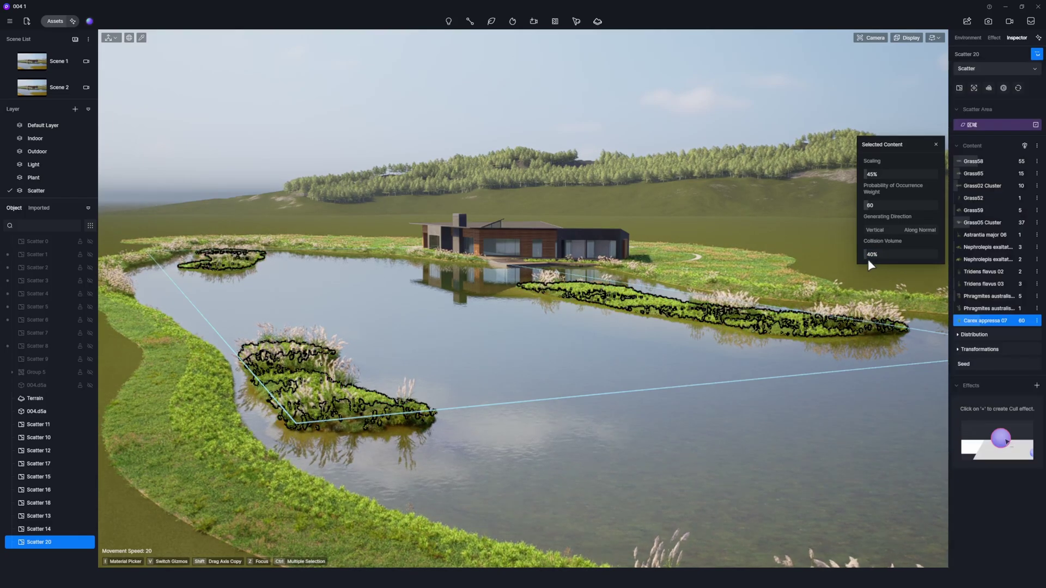
{"action": "key", "text": "Escape"}
Step: Switch to Scene 2 and set the island scatter's minimum random scaling to 65% on X, Y and Z
{"action": "left_click", "coordinate": [37, 94]}
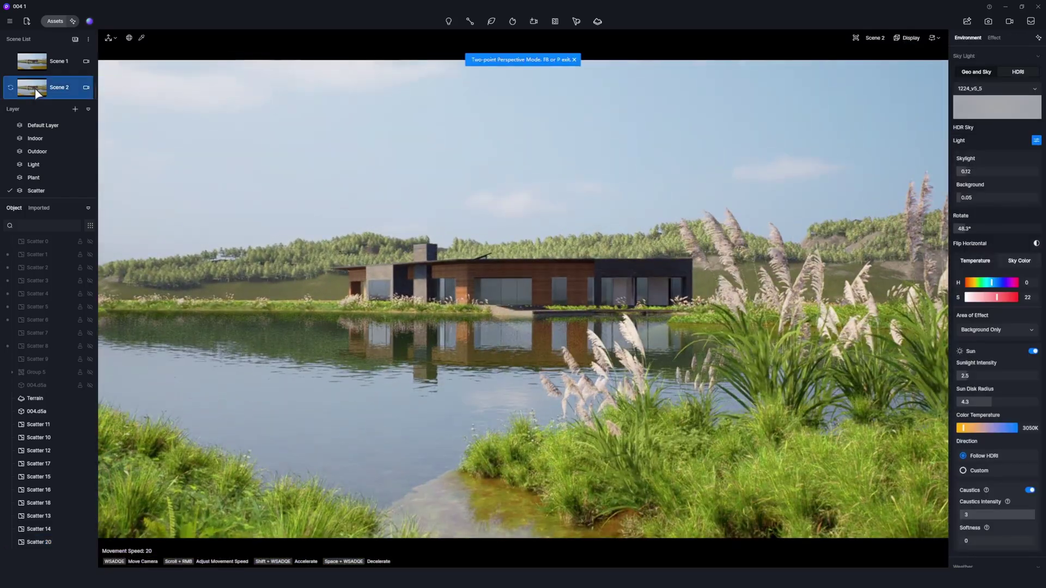
{"action": "left_click", "coordinate": [38, 542]}
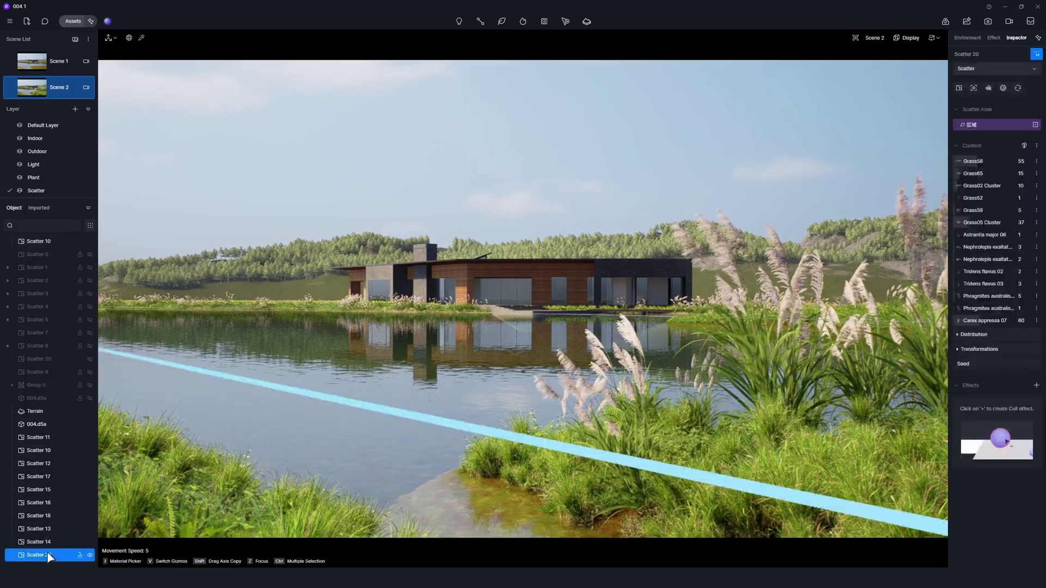
{"action": "left_click", "coordinate": [966, 349]}
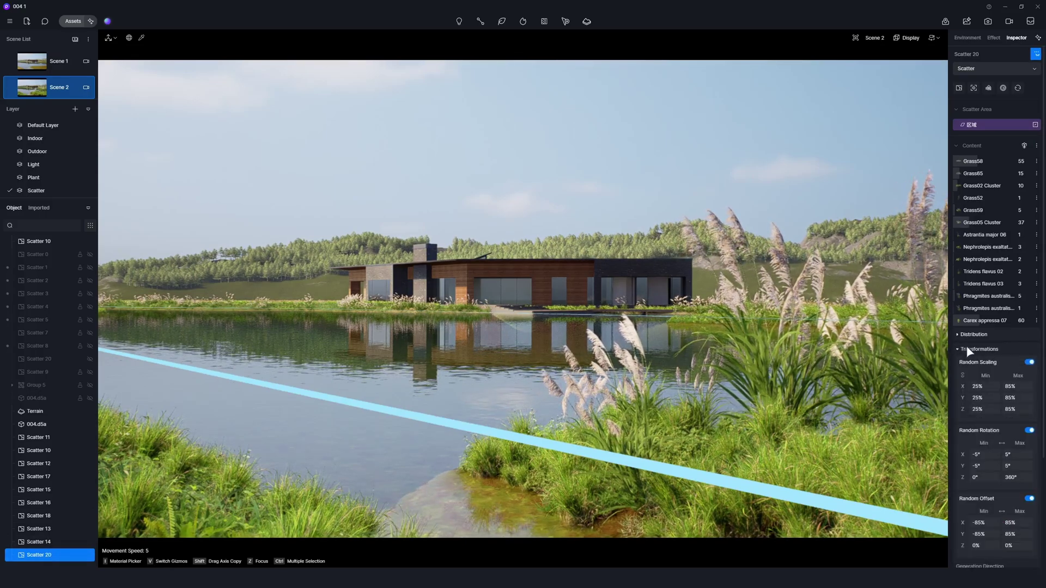
{"action": "left_click", "coordinate": [977, 386]}
{"action": "type", "text": "6"}
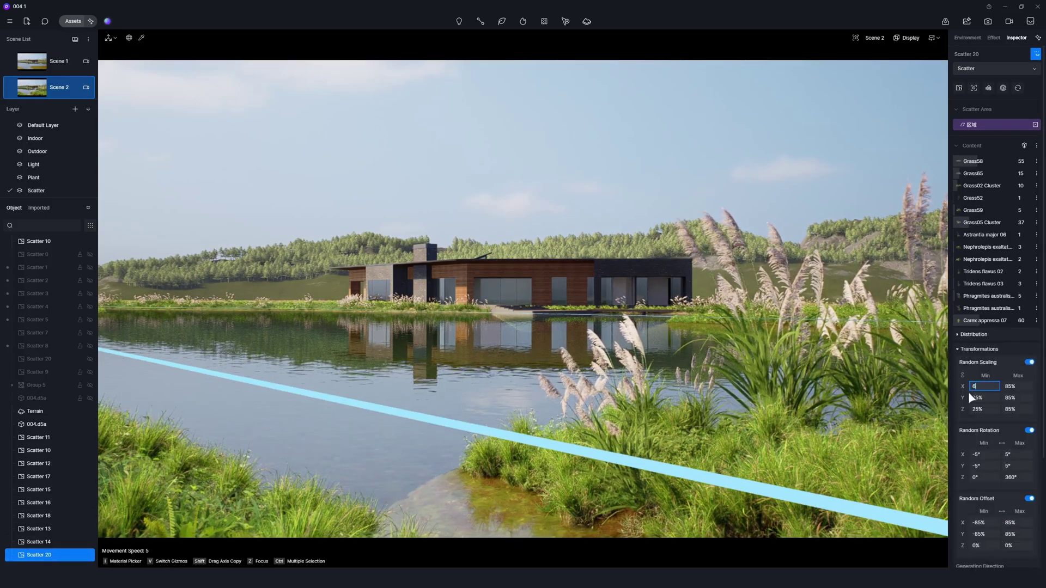
{"action": "type", "text": "5"}
{"action": "key", "text": "Return"}
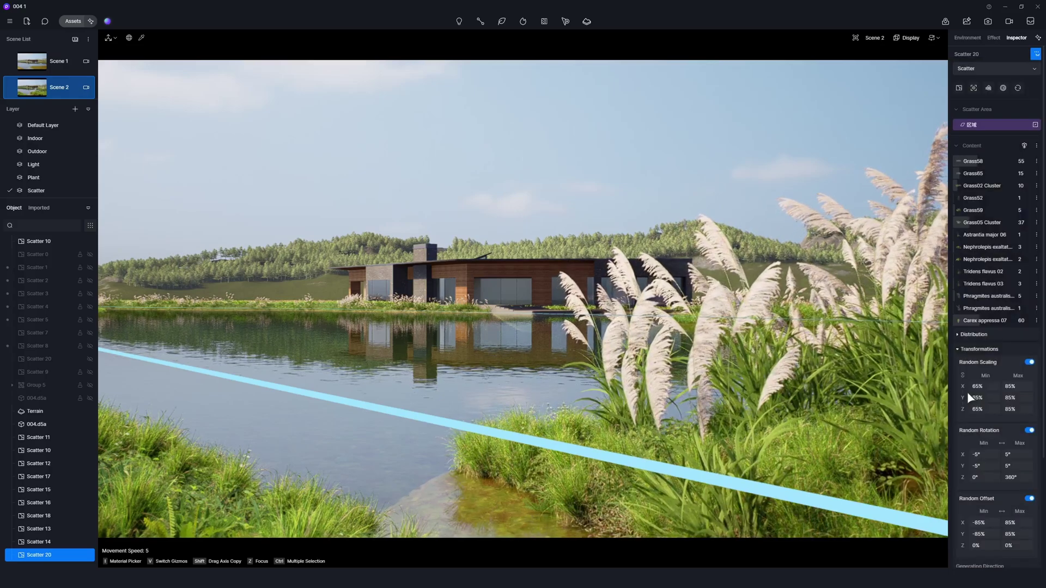
Step: Set the island scatter's minimum random Z rotation to 355° and its maximum random scaling to 100% on all axes
{"action": "scroll", "coordinate": [965, 394], "scroll_direction": "down", "scroll_amount": 3}
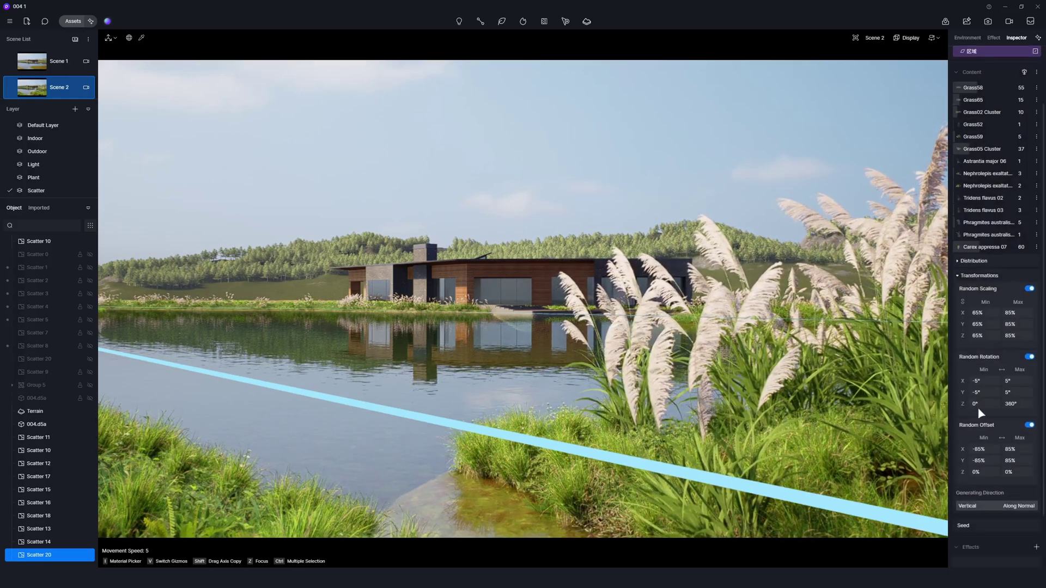
{"action": "left_click", "coordinate": [977, 403]}
{"action": "type", "text": "35"}
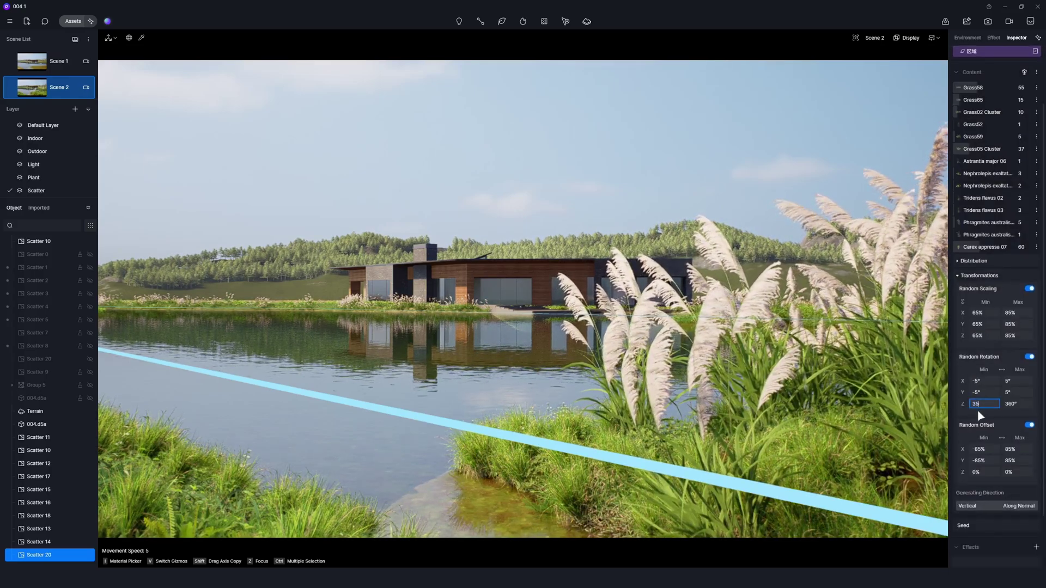
{"action": "type", "text": "5"}
{"action": "key", "text": "Return"}
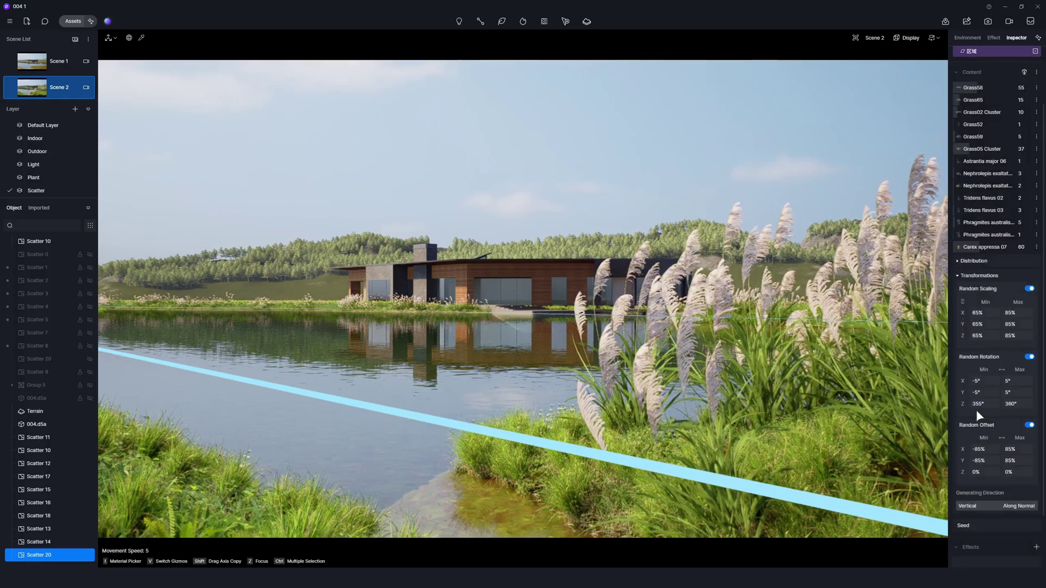
{"action": "left_click", "coordinate": [1010, 312]}
{"action": "type", "text": "100"}
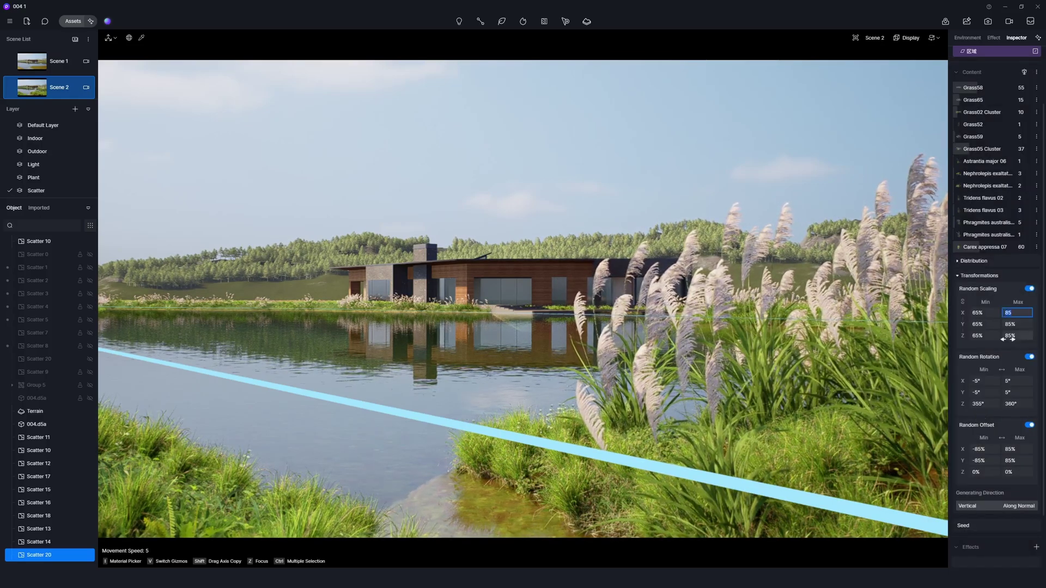
{"action": "key", "text": "Return"}
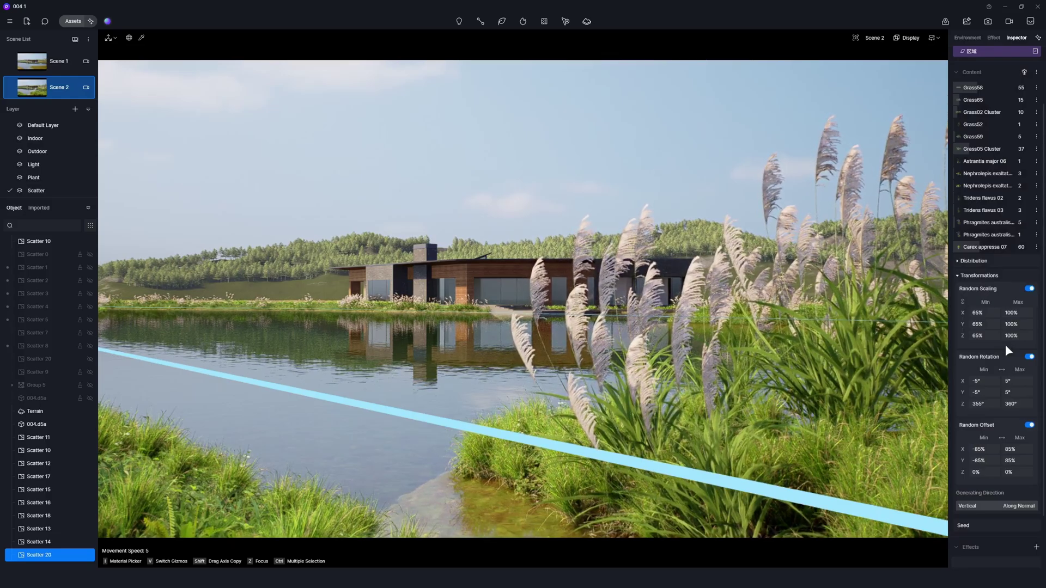
Step: Detach the two foreground Phragmites clumps that block the view of the house from the island scatter and delete them
{"action": "left_click", "coordinate": [706, 363]}
{"action": "double_click", "coordinate": [707, 365]}
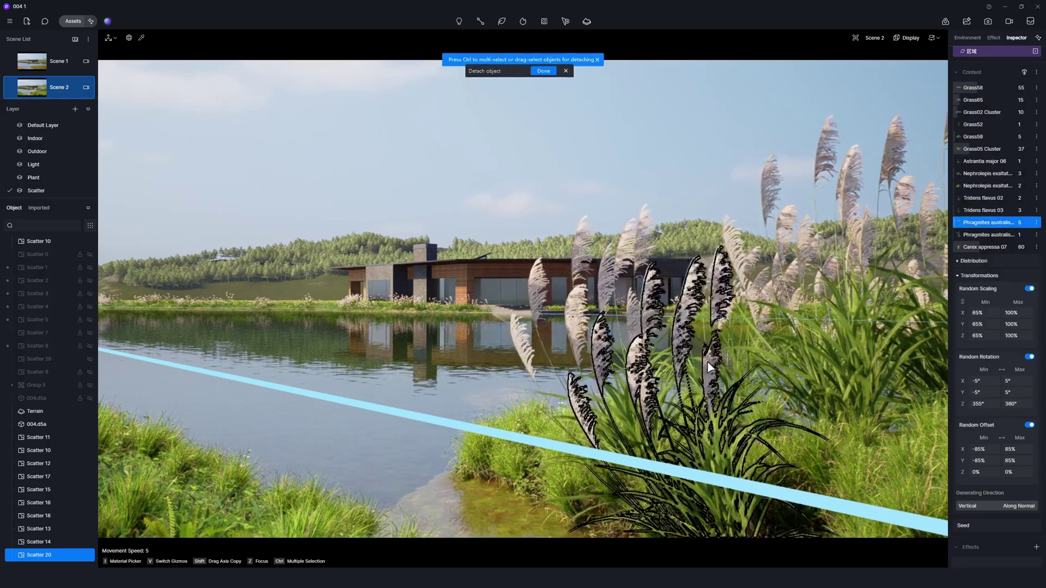
{"action": "left_click", "coordinate": [626, 248], "text": "ctrl"}
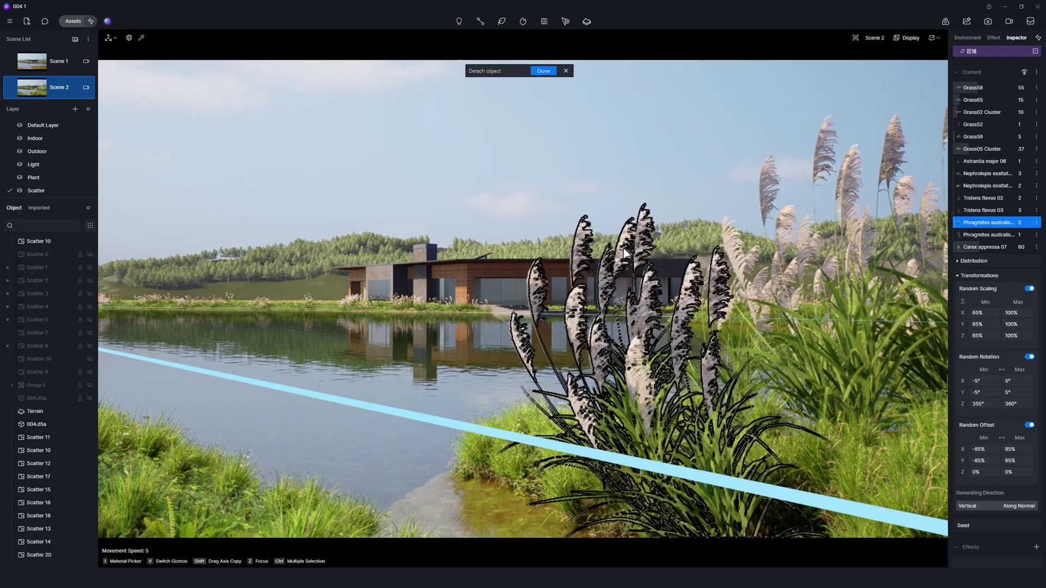
{"action": "left_click", "coordinate": [548, 74]}
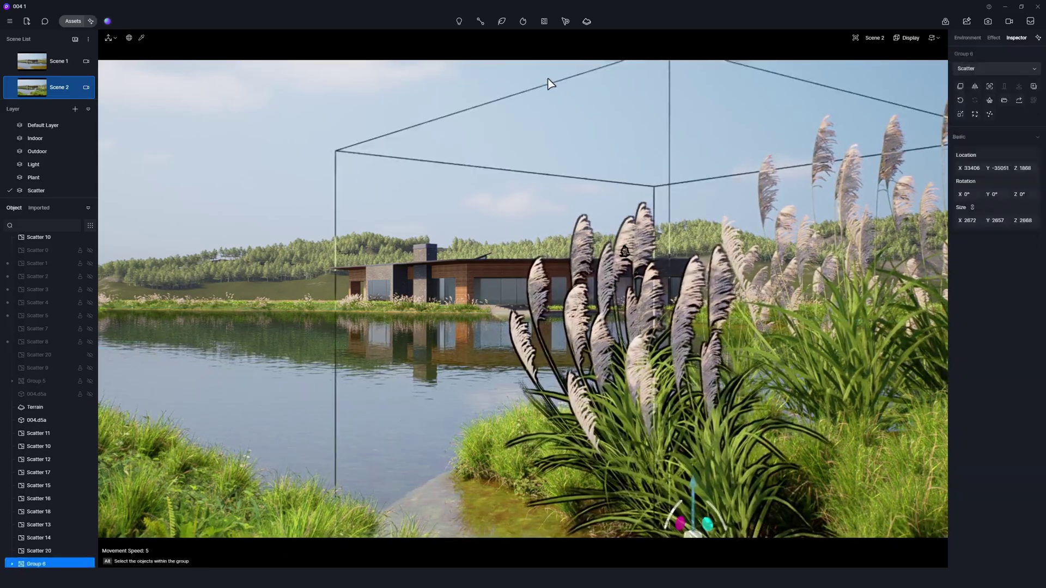
{"action": "key", "text": "Delete"}
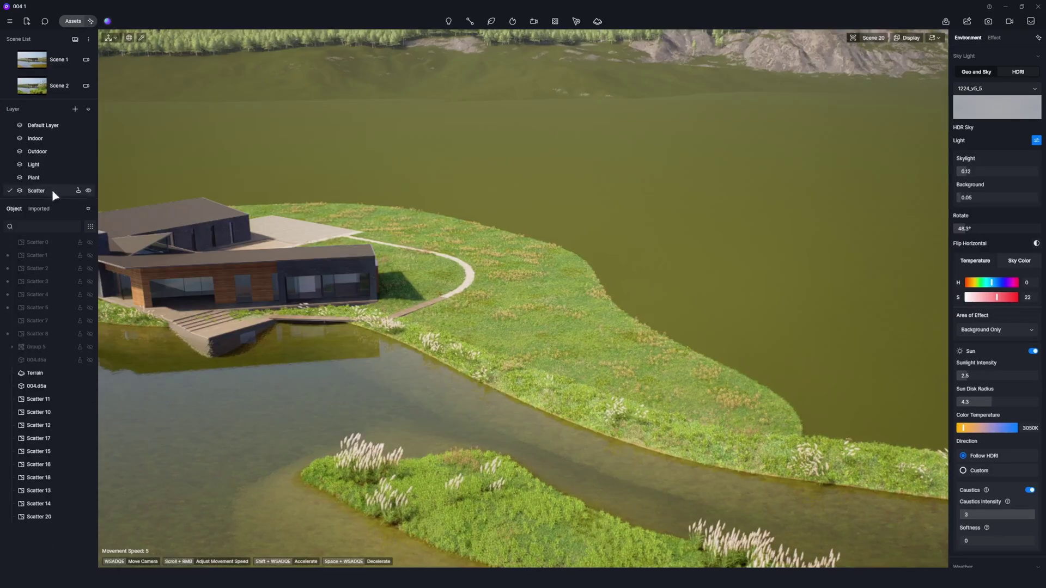
Step: Find the Global Plants Vol.3 models and place Betula nigra 01 and 03 on the Plant layer inside the curved path beside the house
{"action": "left_click", "coordinate": [73, 20]}
{"action": "left_click", "coordinate": [41, 73]}
{"action": "left_click", "coordinate": [218, 125]}
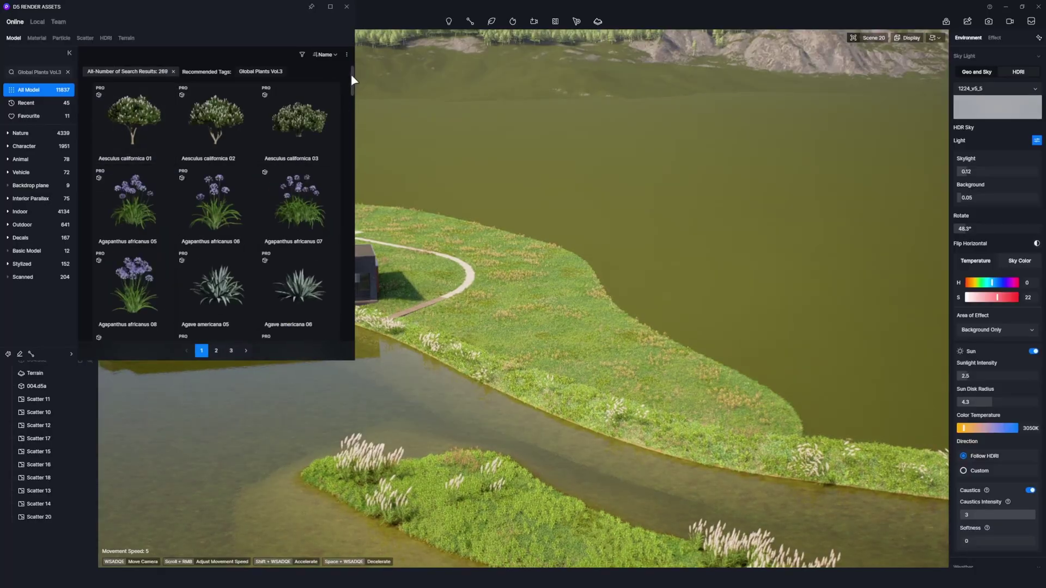
{"action": "scroll", "coordinate": [353, 77], "scroll_direction": "down", "scroll_amount": 5}
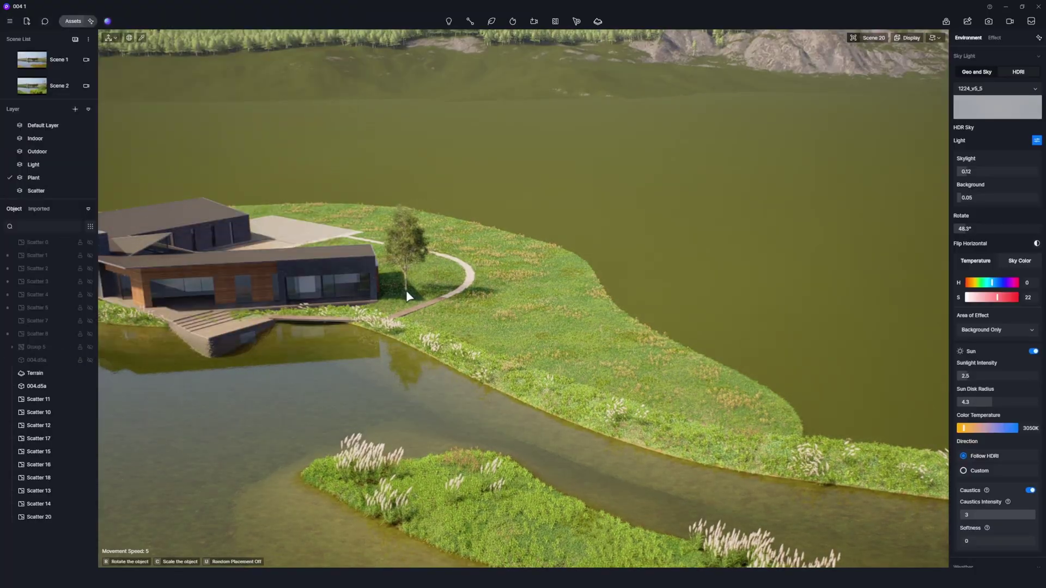
{"action": "left_click", "coordinate": [406, 291]}
{"action": "left_click", "coordinate": [443, 277]}
{"action": "right_click", "coordinate": [482, 276]}
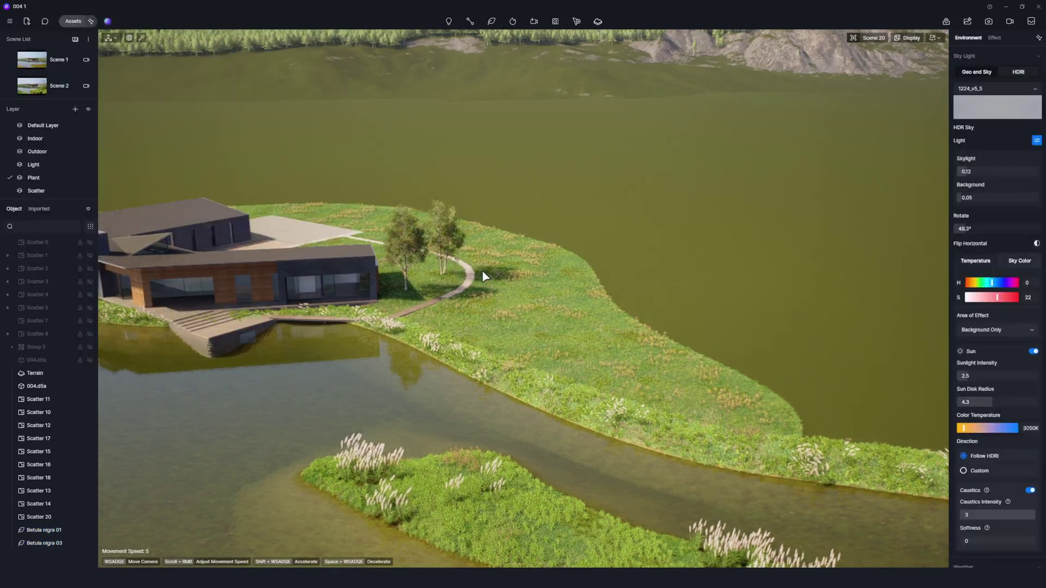
Step: Place a Betula nigra 02 tree near the reeds at the house end of the island
{"action": "left_click", "coordinate": [132, 240]}
{"action": "left_click", "coordinate": [391, 481]}
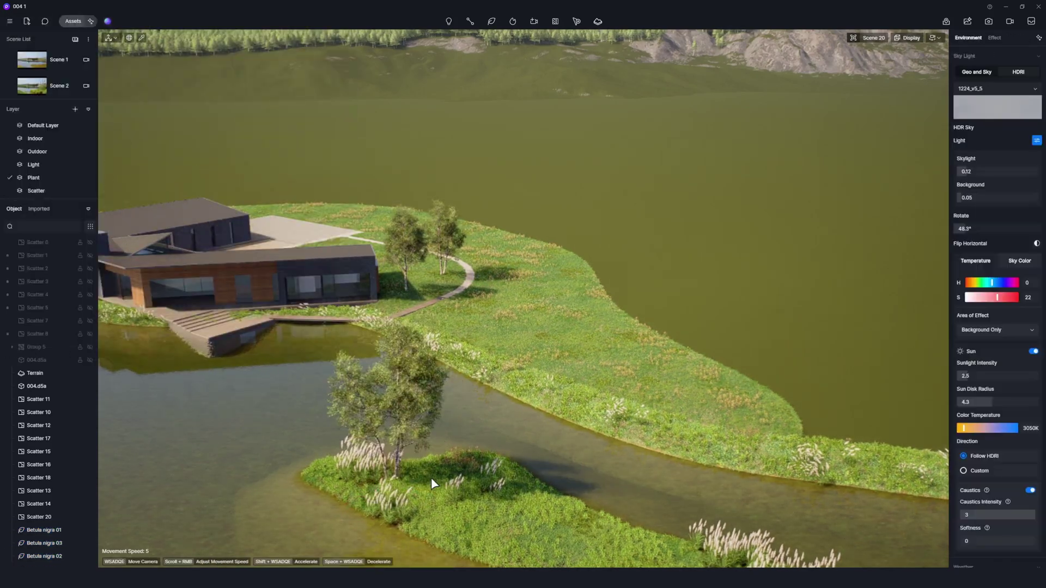
{"action": "right_click", "coordinate": [431, 478]}
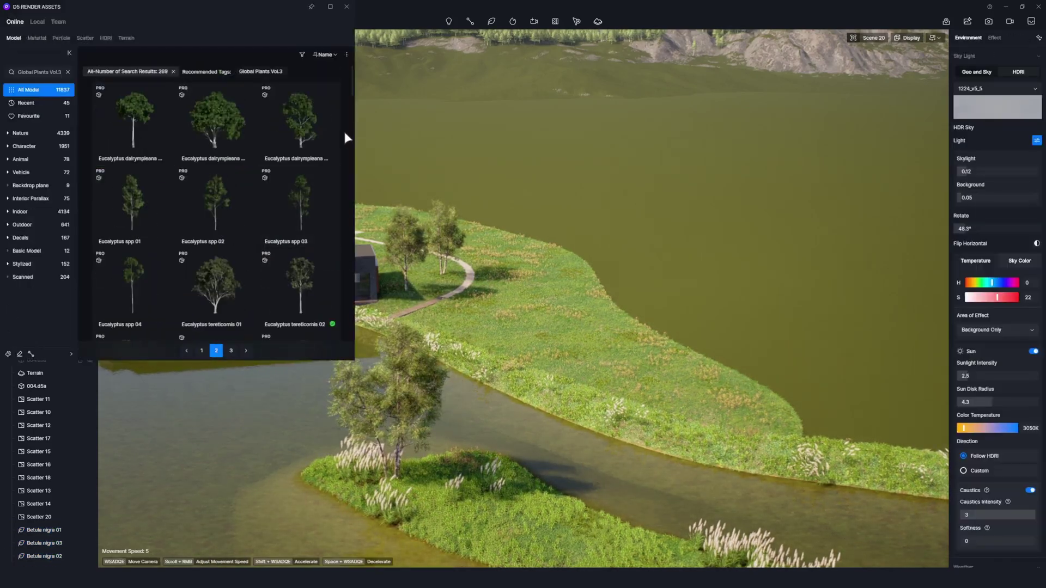
Step: Place Eucalyptus dalrympleana 02 and 01 next to each other behind the house and birches
{"action": "left_click", "coordinate": [216, 134]}
{"action": "left_click", "coordinate": [417, 243]}
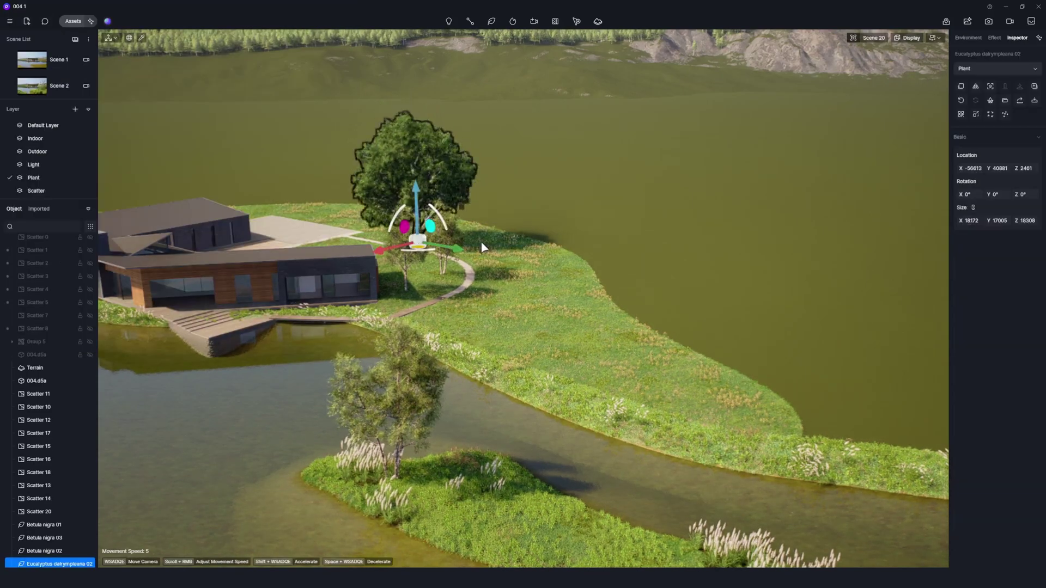
{"action": "right_click", "coordinate": [481, 242]}
{"action": "left_click", "coordinate": [134, 132]}
{"action": "left_click", "coordinate": [377, 252]}
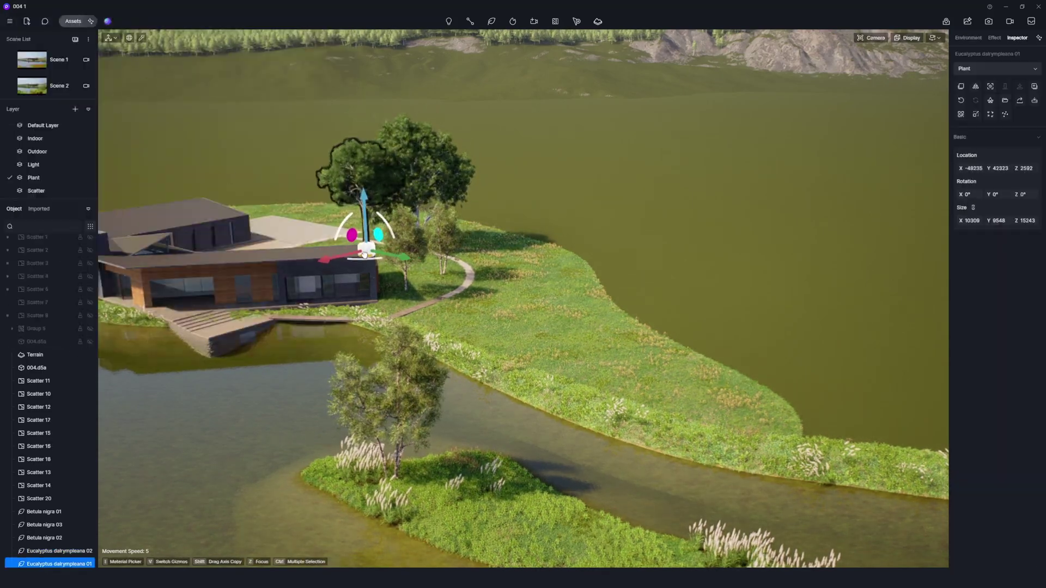
Step: Place five Thuja plicata 01 trees in varied sizes in two clusters on the meadow strip beyond the curved path
{"action": "scroll", "coordinate": [351, 228], "scroll_direction": "down", "scroll_amount": 10}
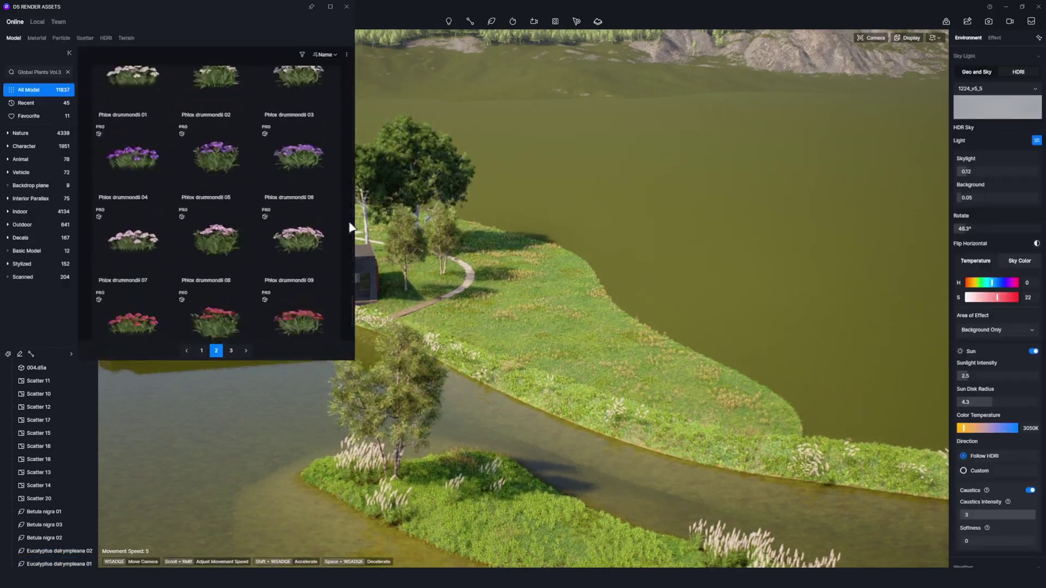
{"action": "left_click", "coordinate": [217, 145]}
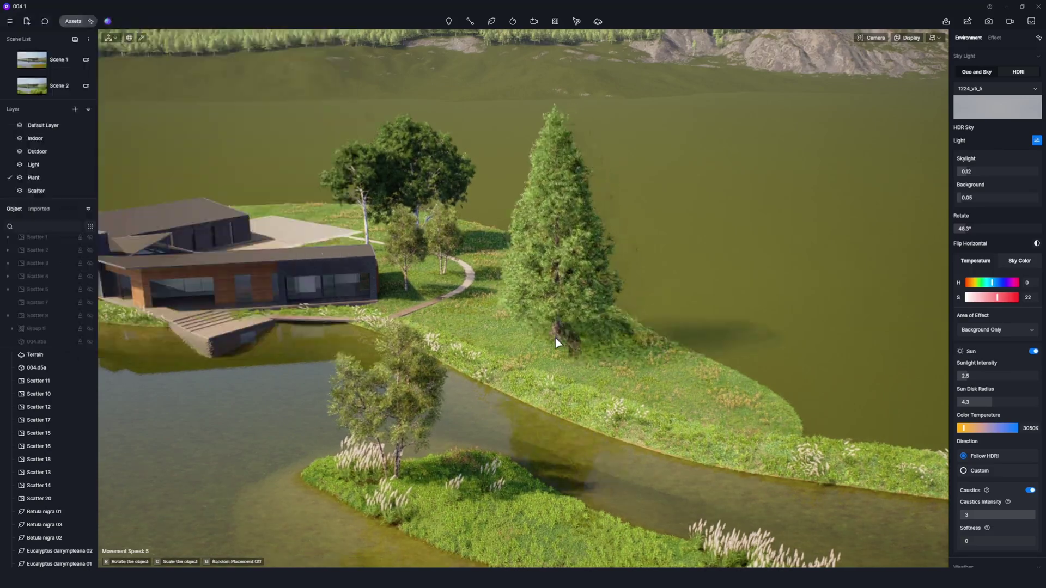
{"action": "left_click", "coordinate": [588, 344]}
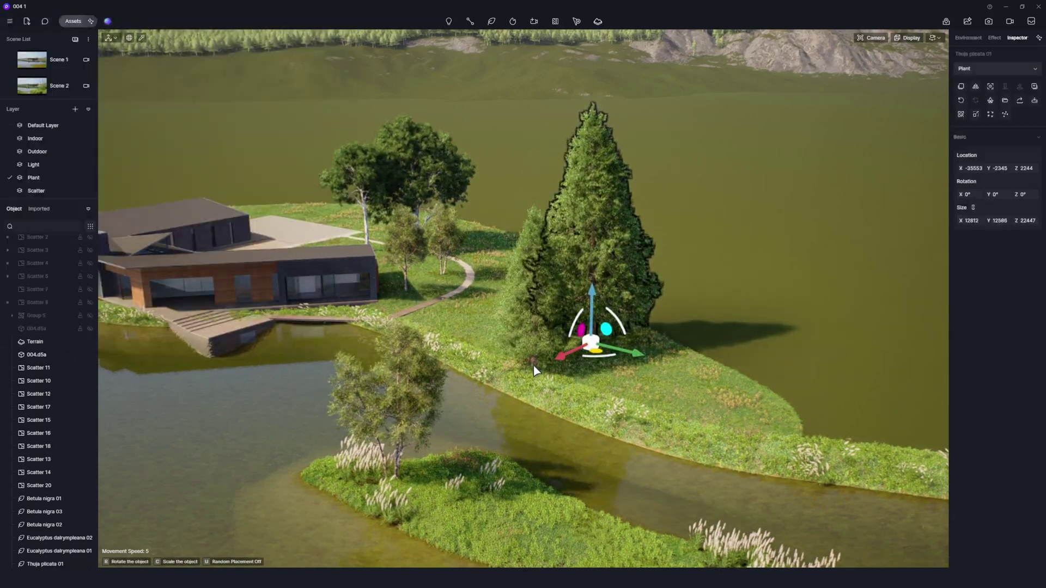
{"action": "left_click", "coordinate": [533, 365]}
{"action": "left_click", "coordinate": [701, 384]}
{"action": "left_click", "coordinate": [759, 435]}
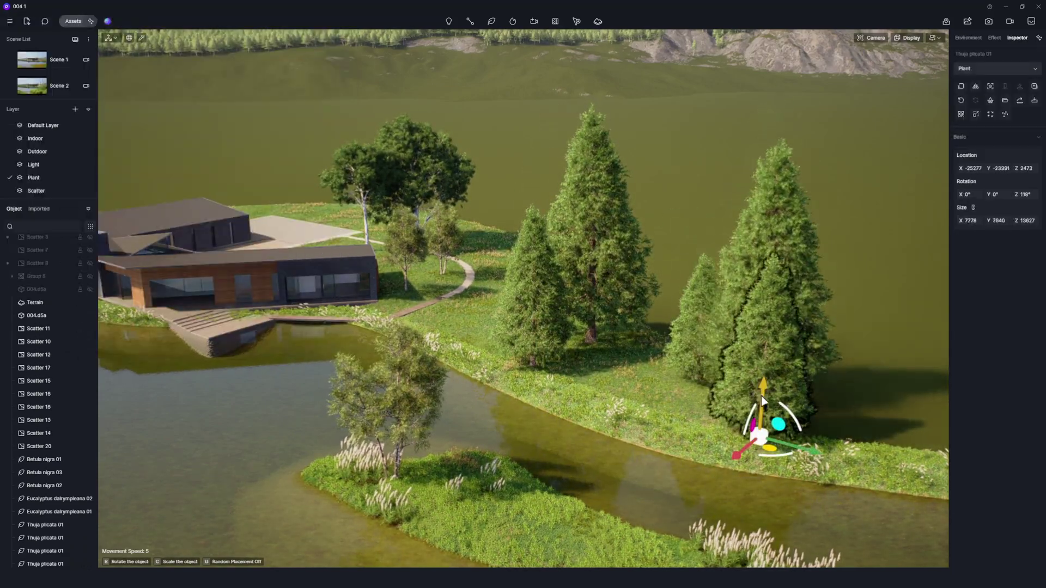
{"action": "left_click", "coordinate": [762, 401]}
{"action": "key", "text": "Escape"}
{"action": "left_click", "coordinate": [45, 509]}
{"action": "left_click", "coordinate": [46, 562], "text": "shift"}
{"action": "left_click", "coordinate": [961, 101]}
{"action": "left_click", "coordinate": [877, 186]}
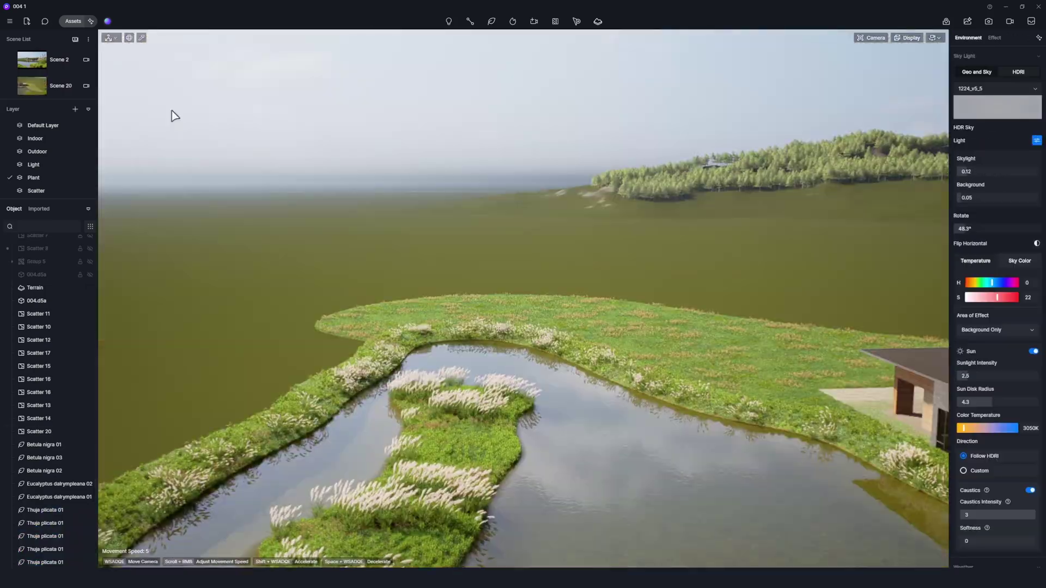
Step: Place a tight group of three Thuja plicata 01 trees behind the meadow at the far end of the lake
{"action": "left_click", "coordinate": [73, 21]}
{"action": "left_click", "coordinate": [210, 148]}
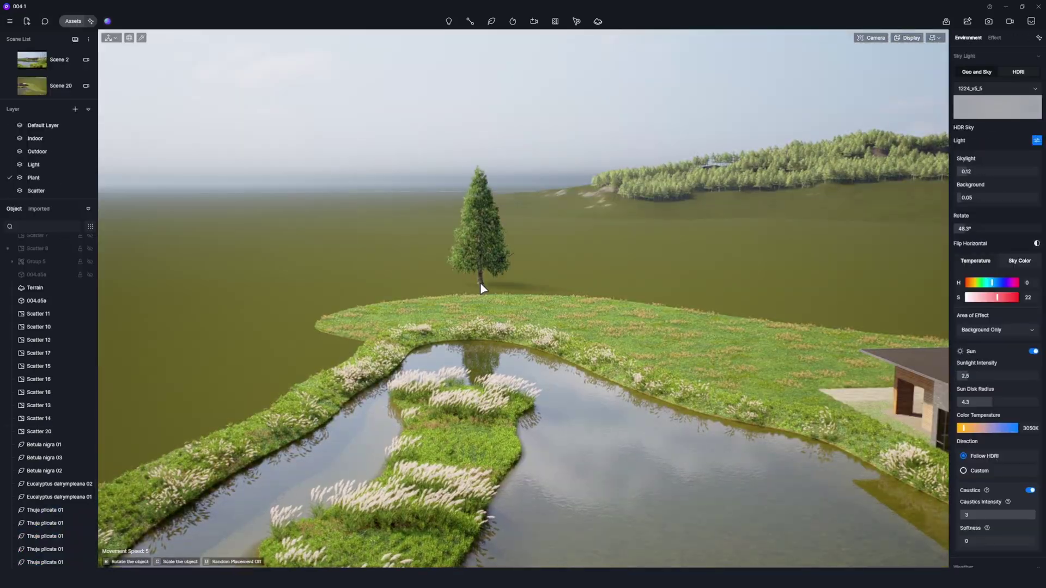
{"action": "left_click", "coordinate": [487, 290]}
{"action": "left_click", "coordinate": [501, 284]}
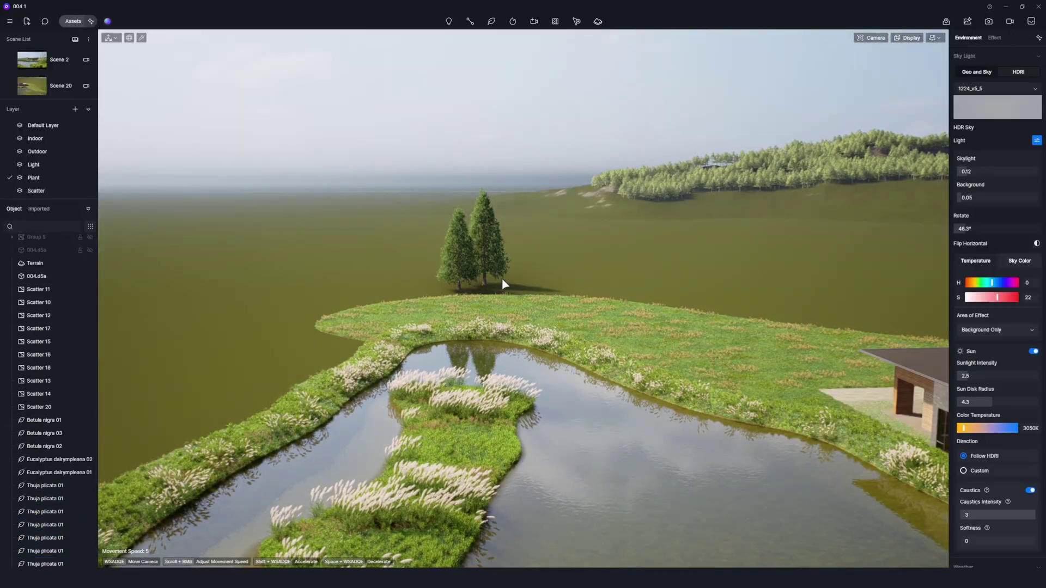
{"action": "left_click", "coordinate": [496, 268]}
{"action": "left_click", "coordinate": [489, 303]}
{"action": "left_click", "coordinate": [494, 296]}
{"action": "right_click", "coordinate": [531, 296]}
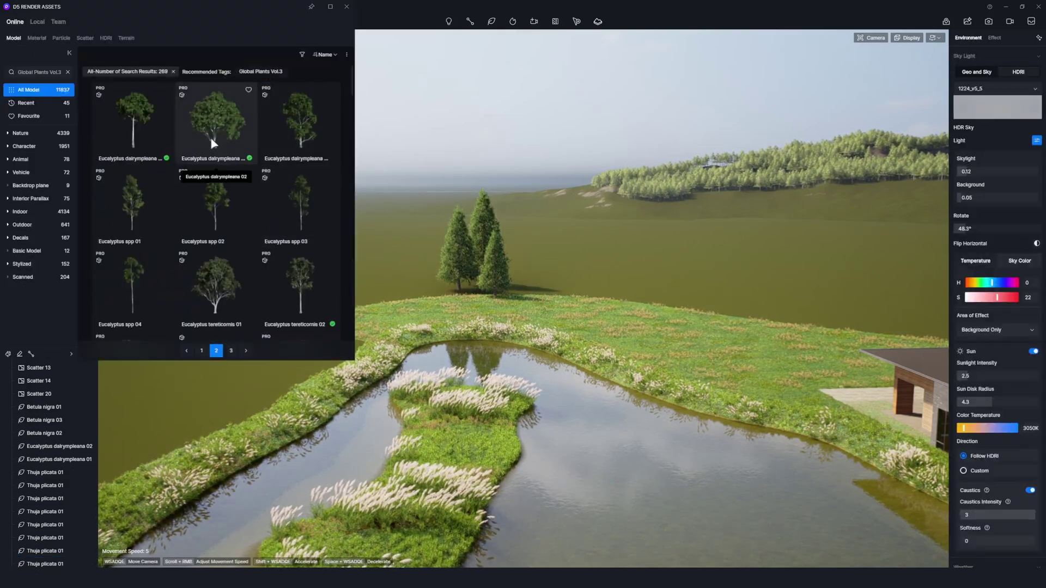
Step: Place Eucalyptus dalrympleana 03 and 01 in front of and beside the Thuja group at the lake's far end
{"action": "left_click", "coordinate": [211, 139]}
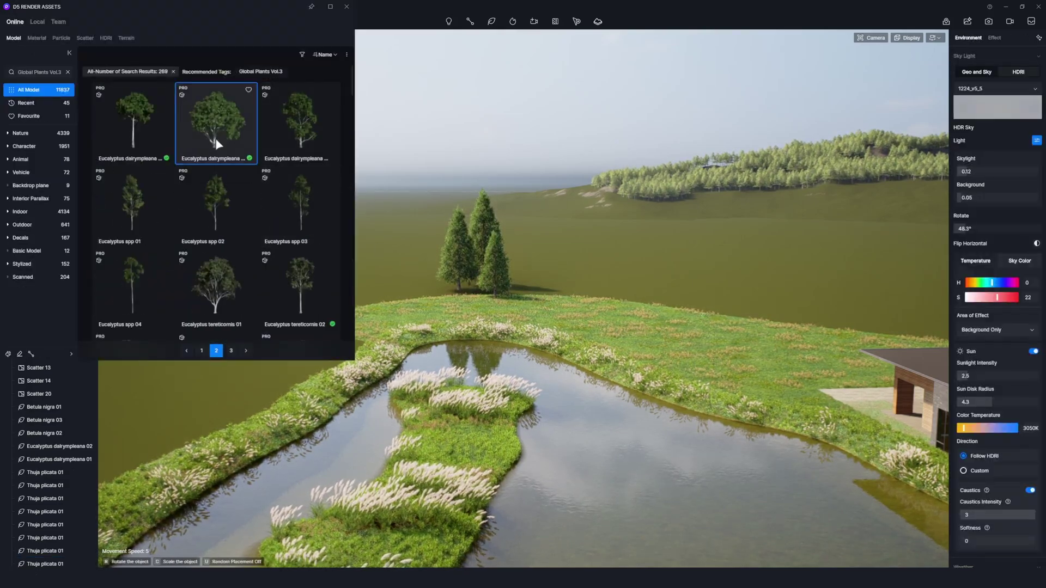
{"action": "left_click", "coordinate": [446, 306]}
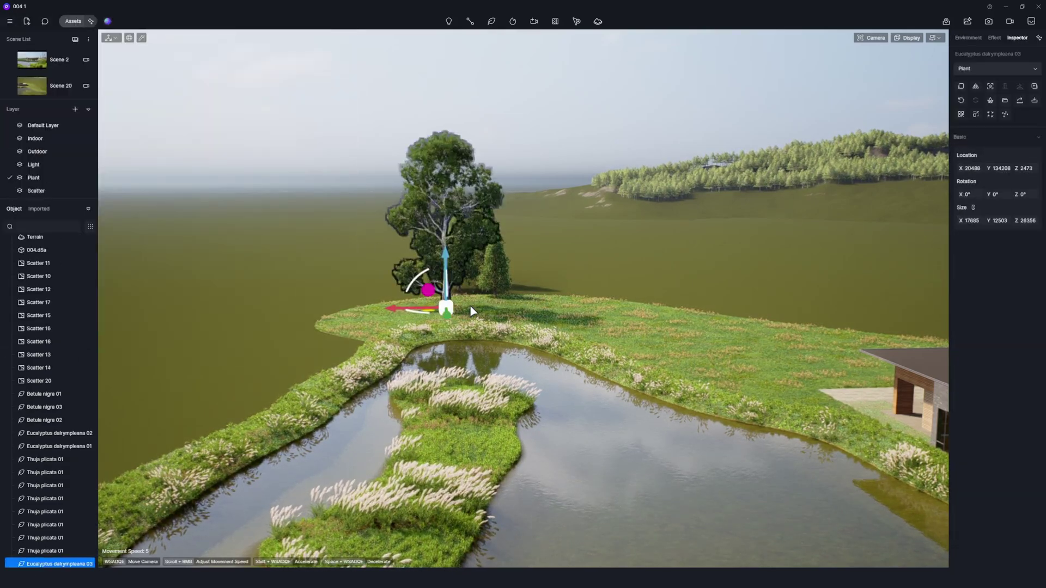
{"action": "right_click", "coordinate": [471, 310]}
{"action": "left_click", "coordinate": [133, 122]}
{"action": "left_click", "coordinate": [397, 318]}
{"action": "right_click", "coordinate": [397, 319]}
Step: Place a large Eucalyptus dalrympleana 02 just outside the planted shore strip, across the narrow channel from the island
{"action": "left_click", "coordinate": [205, 140]}
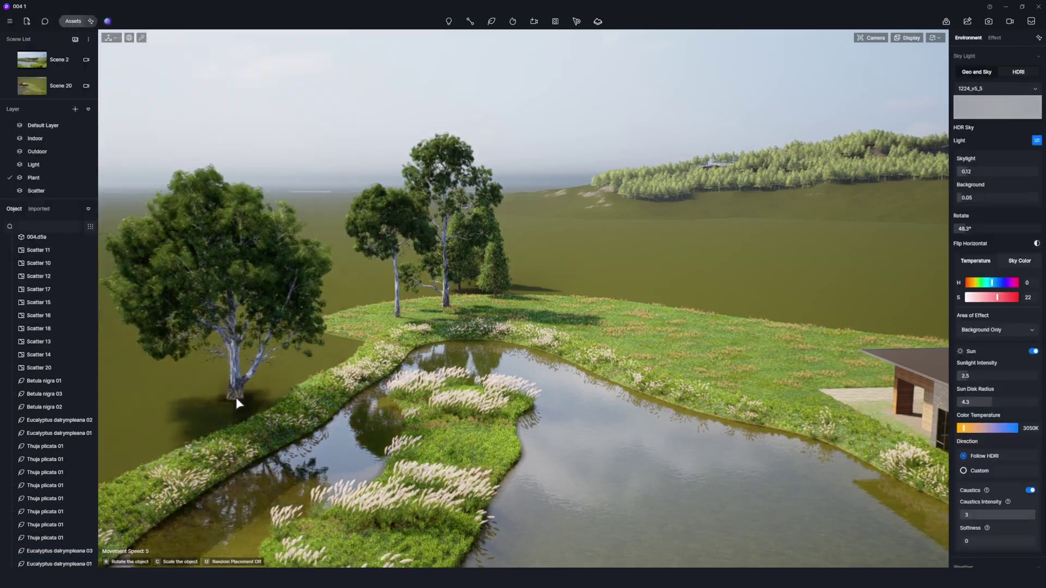
{"action": "left_click", "coordinate": [236, 397]}
{"action": "right_click", "coordinate": [261, 394]}
Step: Place Eucalyptus dalrympleana 02 and 03 as a pair on the open meadow between the lake's far end and the house
{"action": "left_click", "coordinate": [711, 303]}
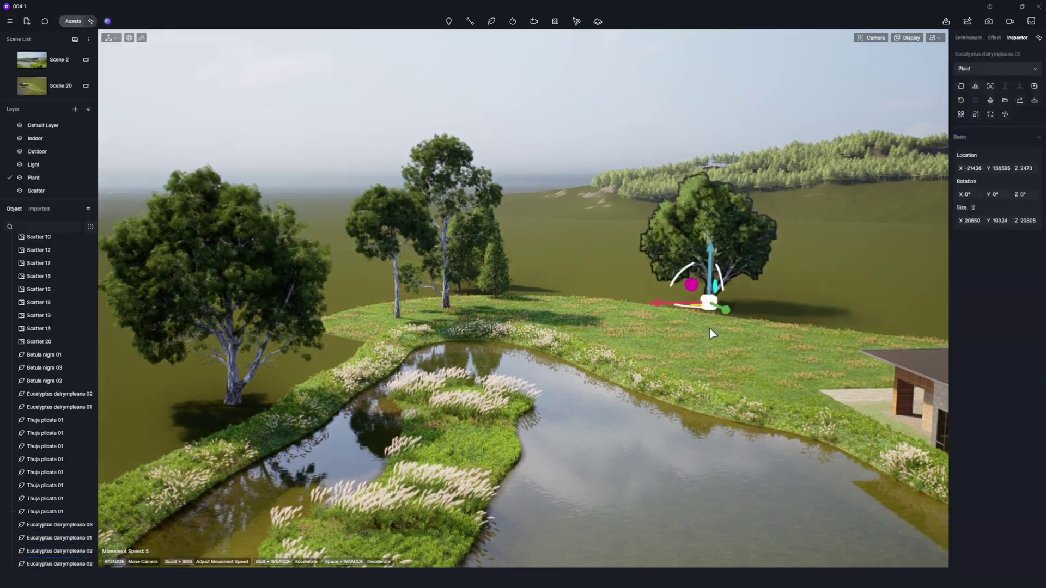
{"action": "right_click", "coordinate": [712, 333]}
{"action": "left_click", "coordinate": [299, 124]}
{"action": "left_click", "coordinate": [760, 326]}
{"action": "right_click", "coordinate": [760, 326]}
Step: Place a Betula nigra 02 tree among the reeds on the long island
{"action": "scroll", "coordinate": [164, 272], "scroll_direction": "down", "scroll_amount": 3}
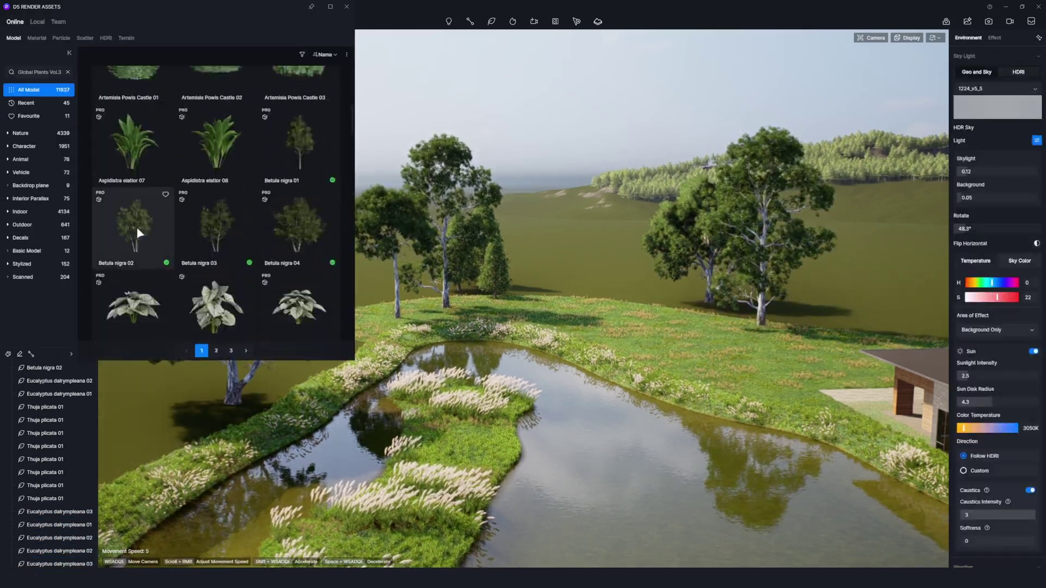
{"action": "left_click", "coordinate": [138, 232]}
{"action": "left_click", "coordinate": [435, 496]}
{"action": "right_click", "coordinate": [400, 504]}
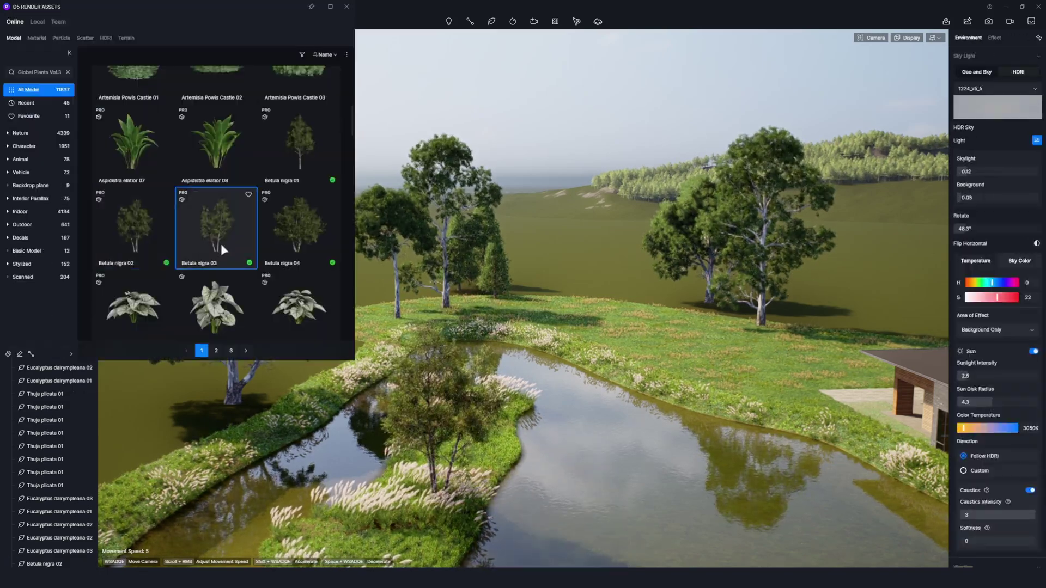
Step: Place Betula nigra 03, 04 and 01 trees in a loose row along the far lake shore beside the house
{"action": "left_click", "coordinate": [221, 248]}
{"action": "left_click", "coordinate": [686, 397]}
{"action": "right_click", "coordinate": [686, 397]}
{"action": "left_click", "coordinate": [302, 235]}
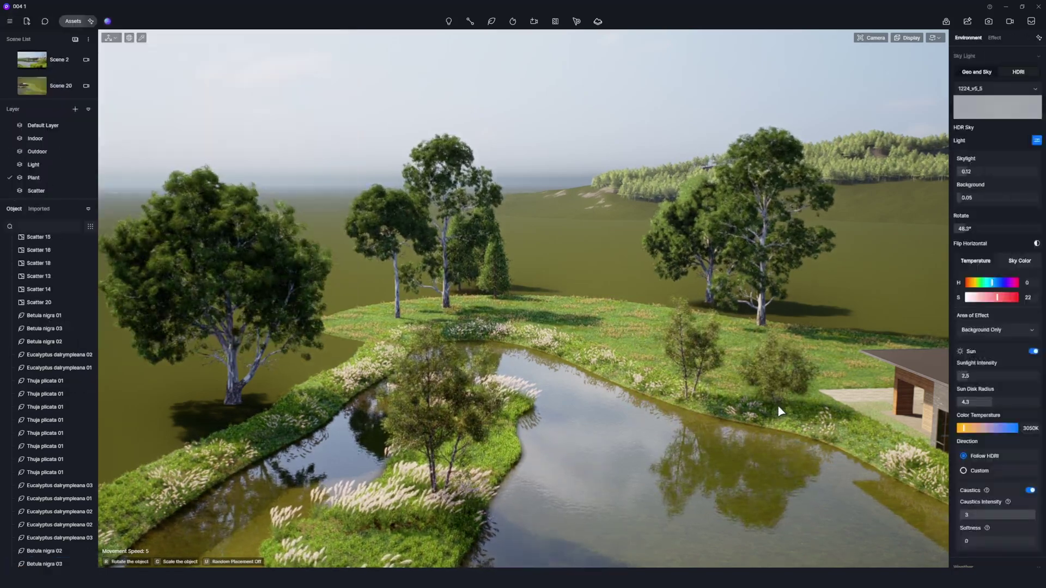
{"action": "left_click", "coordinate": [777, 404]}
{"action": "key", "text": "Escape"}
{"action": "left_click", "coordinate": [296, 226]}
{"action": "left_click", "coordinate": [865, 393]}
{"action": "key", "text": "Escape"}
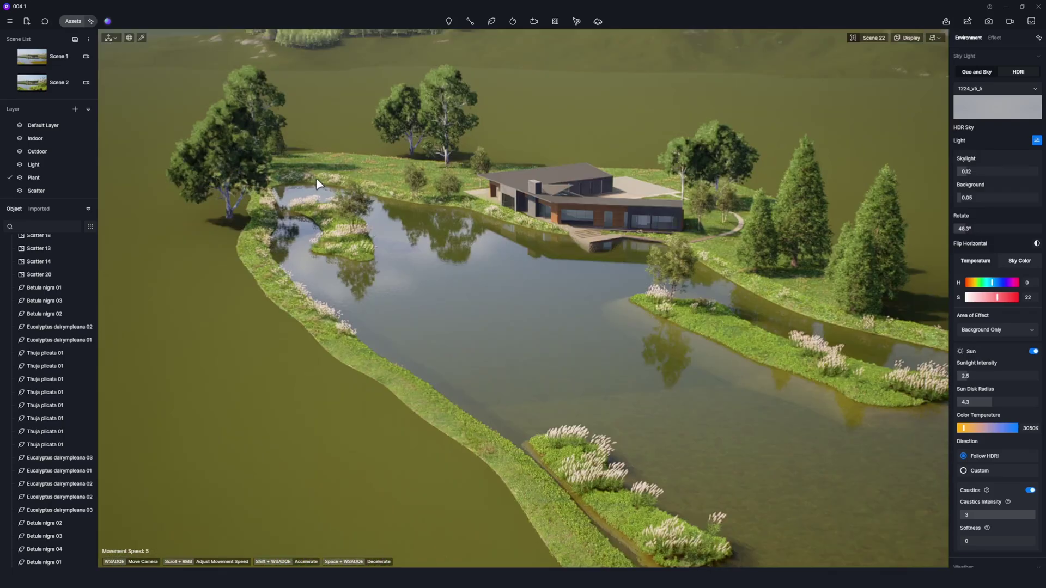
Step: Place several Thuja plicata 01 trees around the large eucalyptus and along the outer bank across the lake from the house
{"action": "left_click", "coordinate": [73, 21]}
{"action": "left_click", "coordinate": [231, 350]}
{"action": "scroll", "coordinate": [340, 197], "scroll_direction": "down", "scroll_amount": 3}
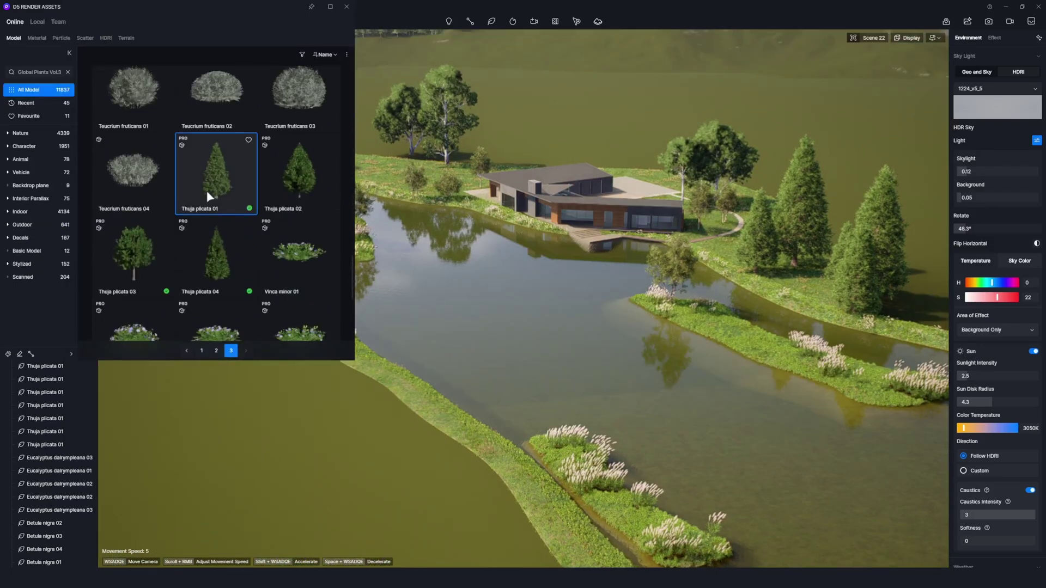
{"action": "left_click", "coordinate": [212, 174]}
{"action": "left_click", "coordinate": [234, 319]}
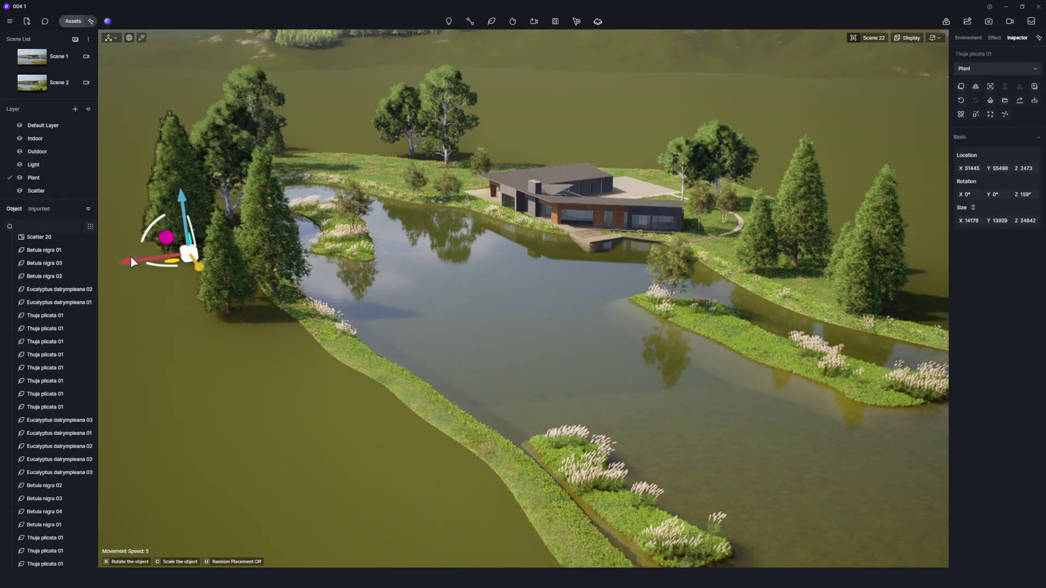
{"action": "left_click", "coordinate": [153, 289]}
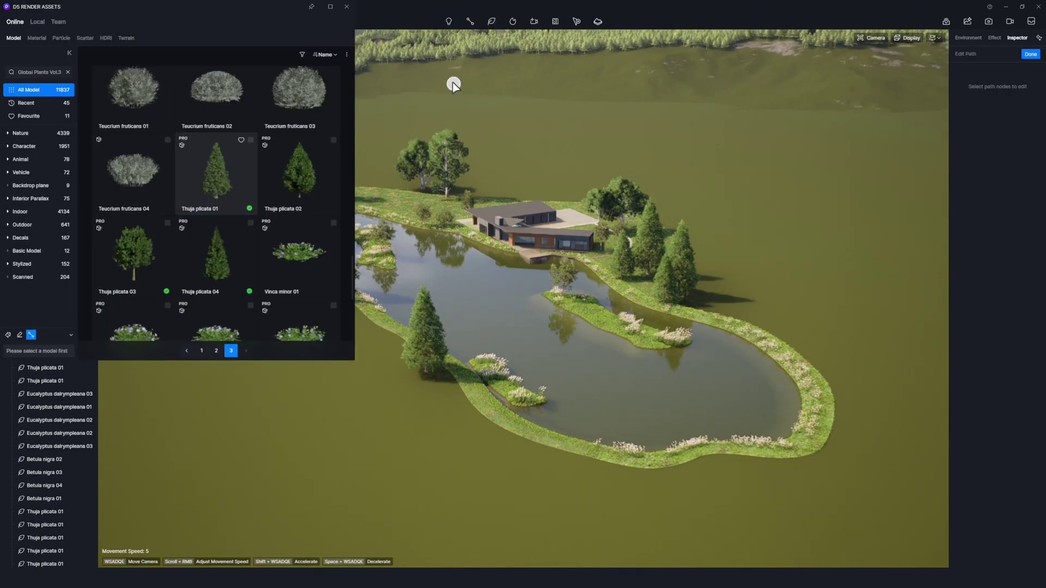
Step: Draw a vegetation path with four tree models, including three Ilex x attenuata Savannah variants, around the lake shore opposite the house
{"action": "left_click", "coordinate": [215, 351]}
{"action": "scroll", "coordinate": [346, 189], "scroll_direction": "down", "scroll_amount": 10}
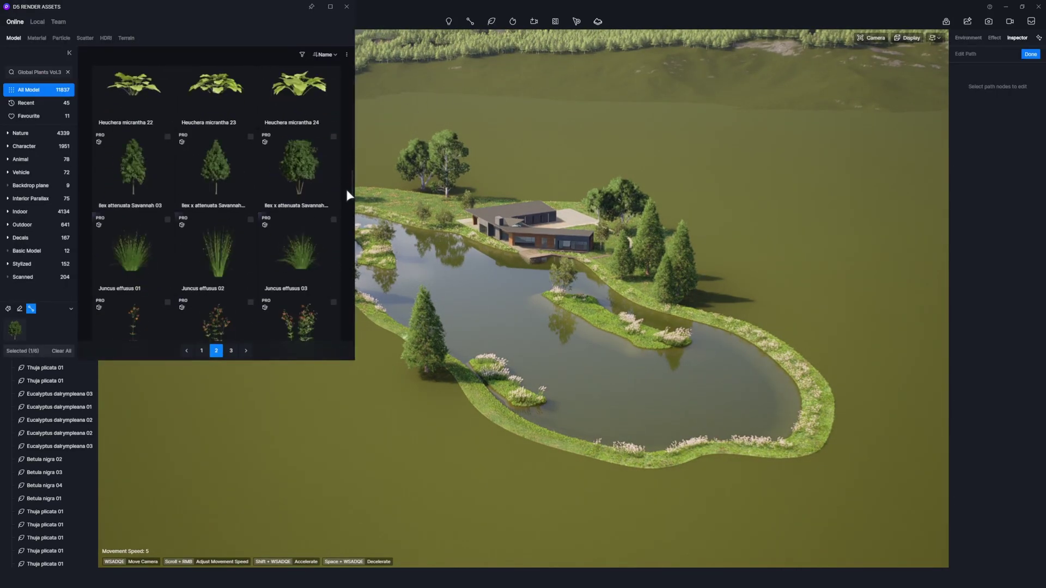
{"action": "left_click", "coordinate": [152, 185]}
{"action": "left_click", "coordinate": [218, 180]}
{"action": "left_click", "coordinate": [303, 177]}
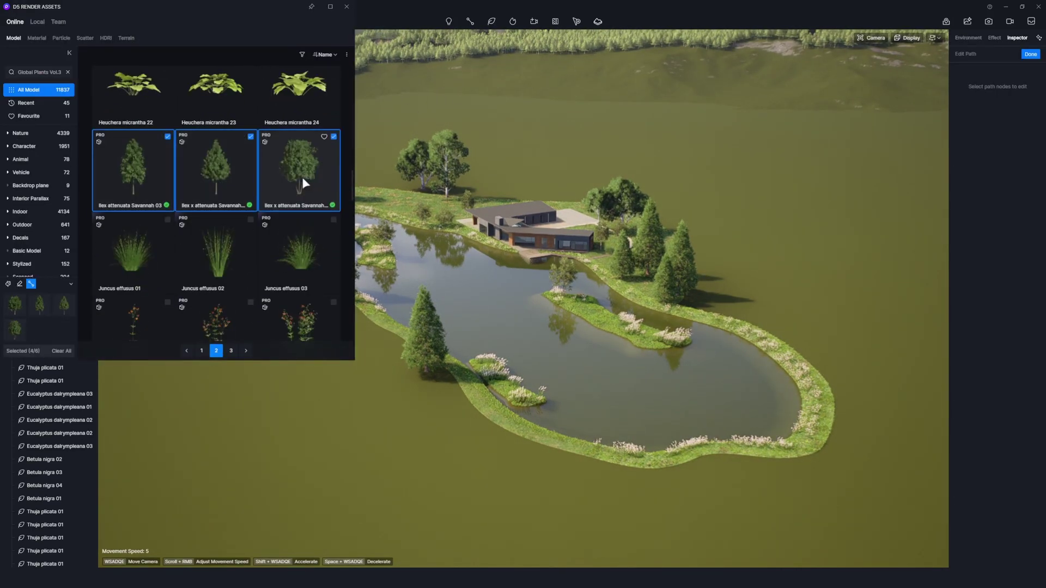
{"action": "key", "text": "Escape"}
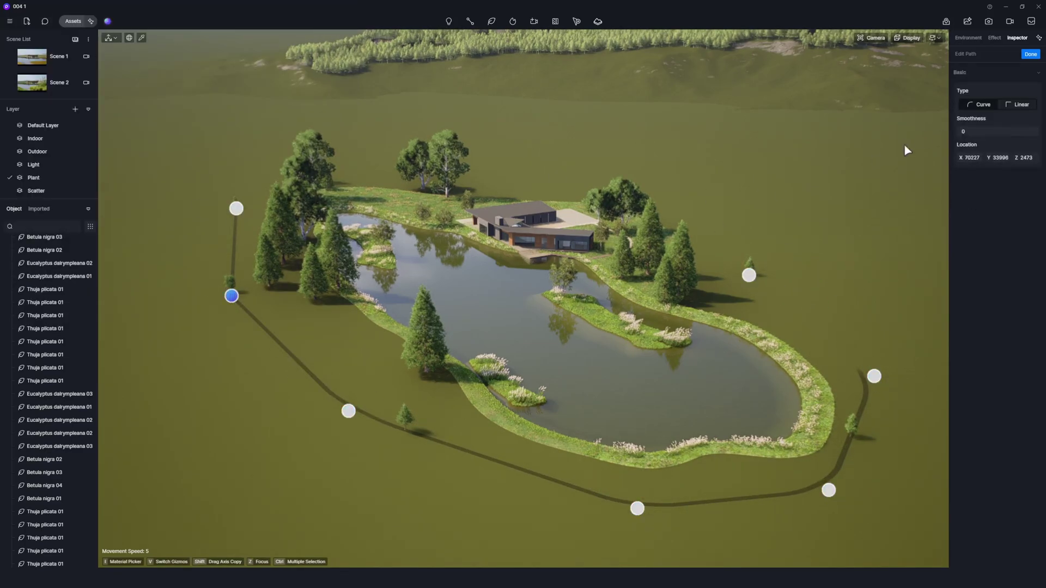
{"action": "left_click", "coordinate": [1026, 55]}
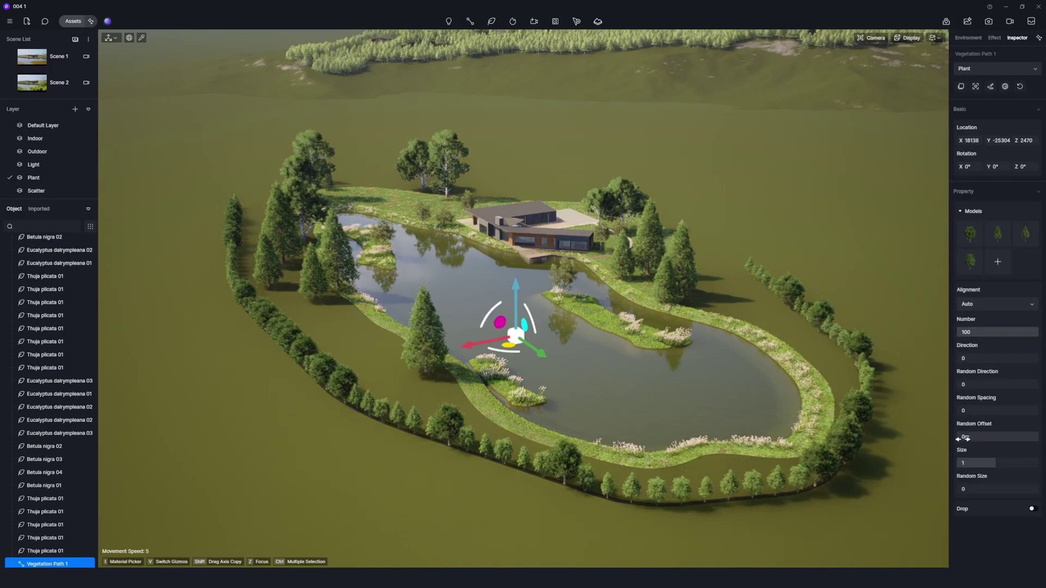
Step: Set the tree path to number 1000, random direction 0.3, spacing 0.96, offset 34.36 m, size 0.67 and random size 0.6, and shift it outward
{"action": "left_click_drag", "start_coordinate": [962, 439], "coordinate": [970, 438]}
{"action": "left_click_drag", "start_coordinate": [508, 345], "coordinate": [548, 371]}
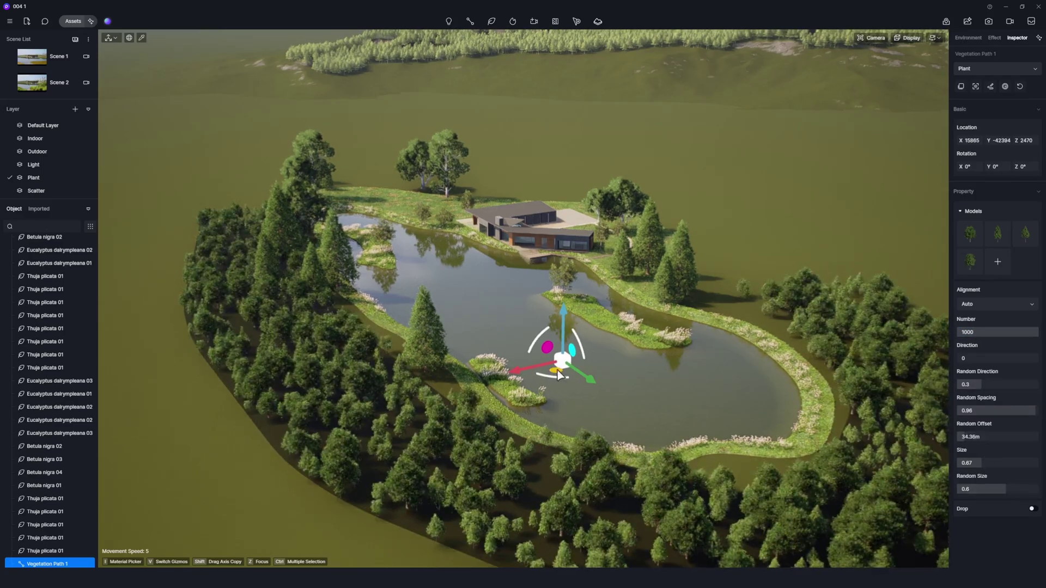
{"action": "key", "text": "Escape"}
Step: Draw a second curved vegetation path behind the house with smoothness 0.79 to close the tree belt, and return to Scene 2
{"action": "scroll", "coordinate": [685, 372], "scroll_direction": "down", "scroll_amount": 3}
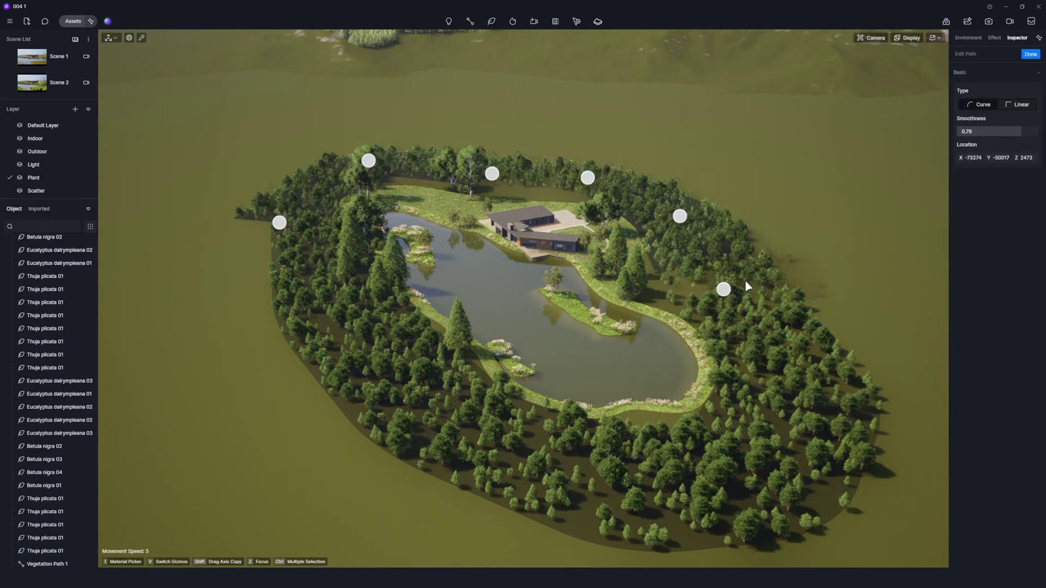
{"action": "left_click", "coordinate": [36, 85]}
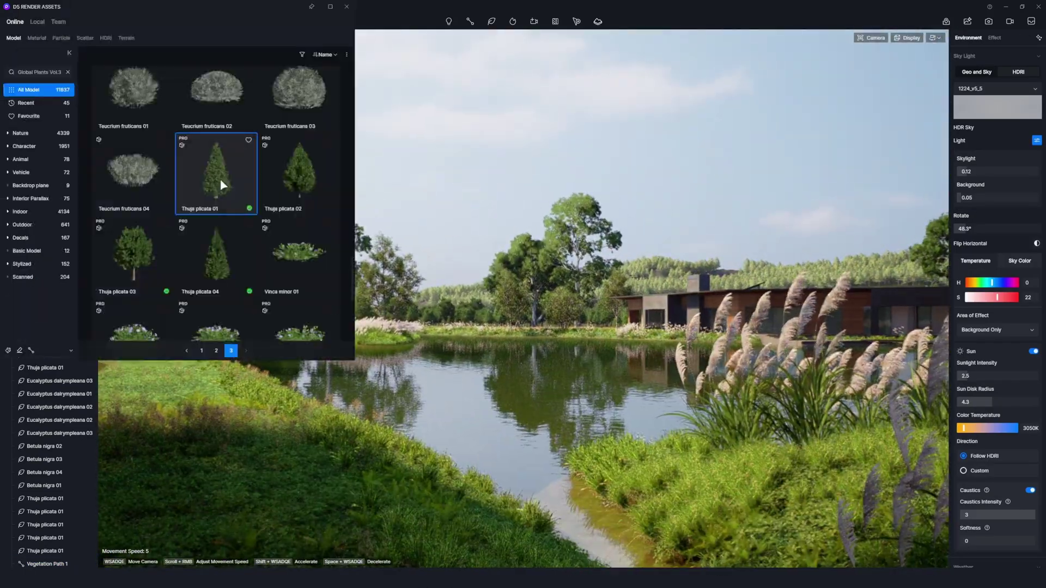
Step: Place Betula nigra 04 and Betula nigra 02 side by side on the near grassy bank across the channel from the reeds
{"action": "left_click", "coordinate": [201, 349]}
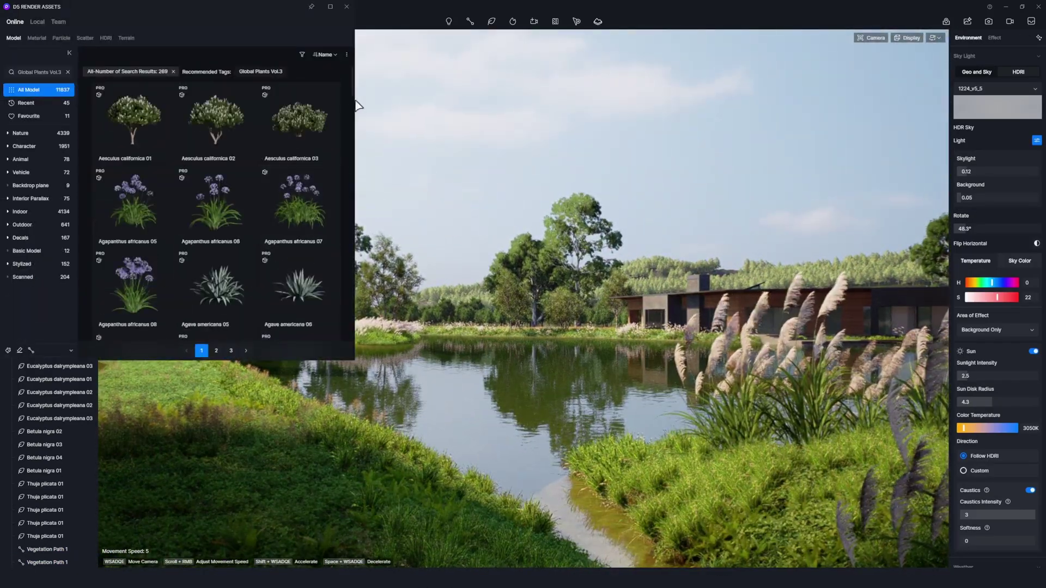
{"action": "left_click_drag", "start_coordinate": [353, 105], "coordinate": [351, 128]}
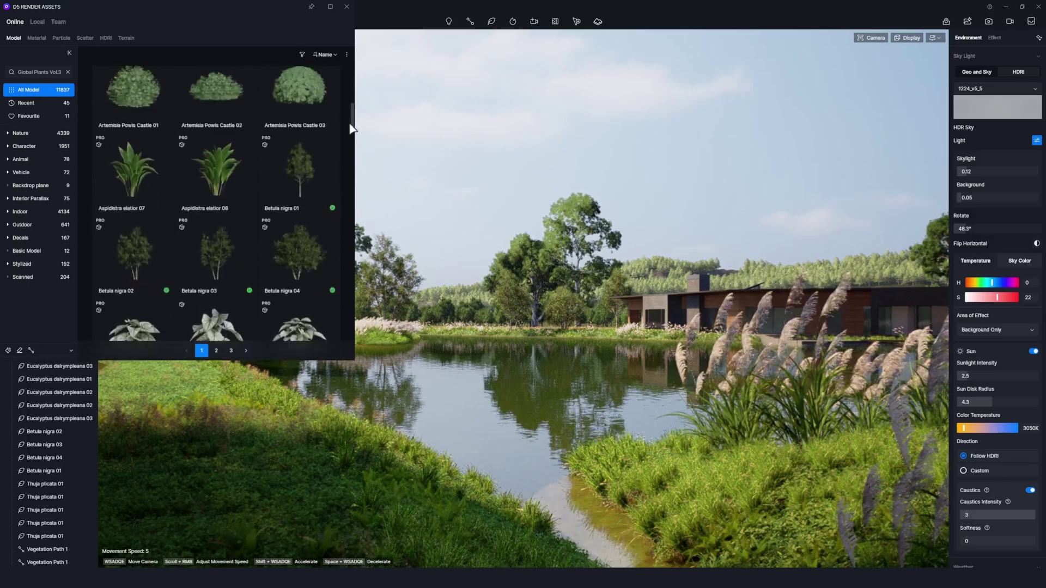
{"action": "left_click", "coordinate": [298, 253]}
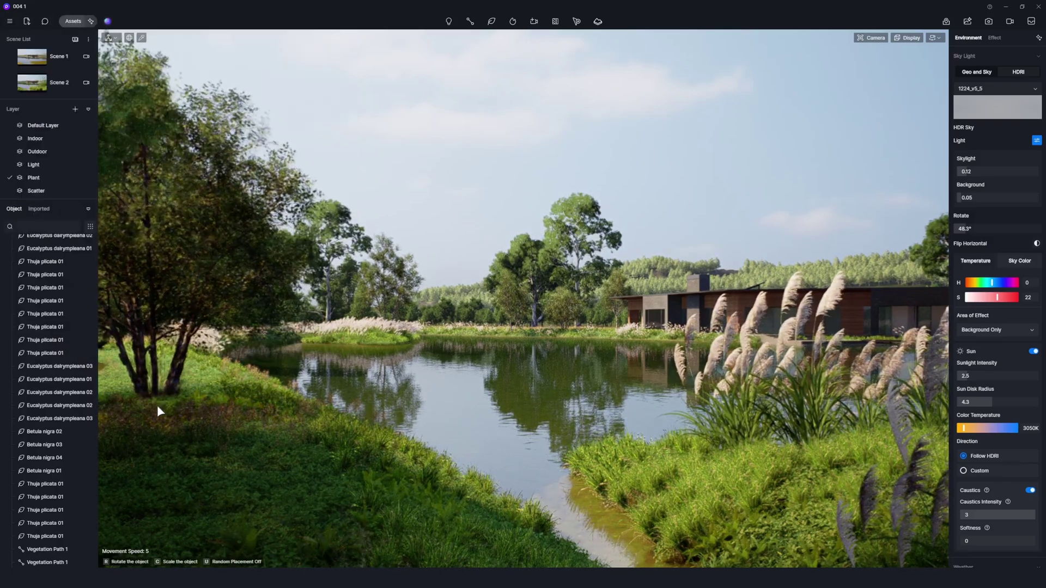
{"action": "left_click", "coordinate": [158, 407]}
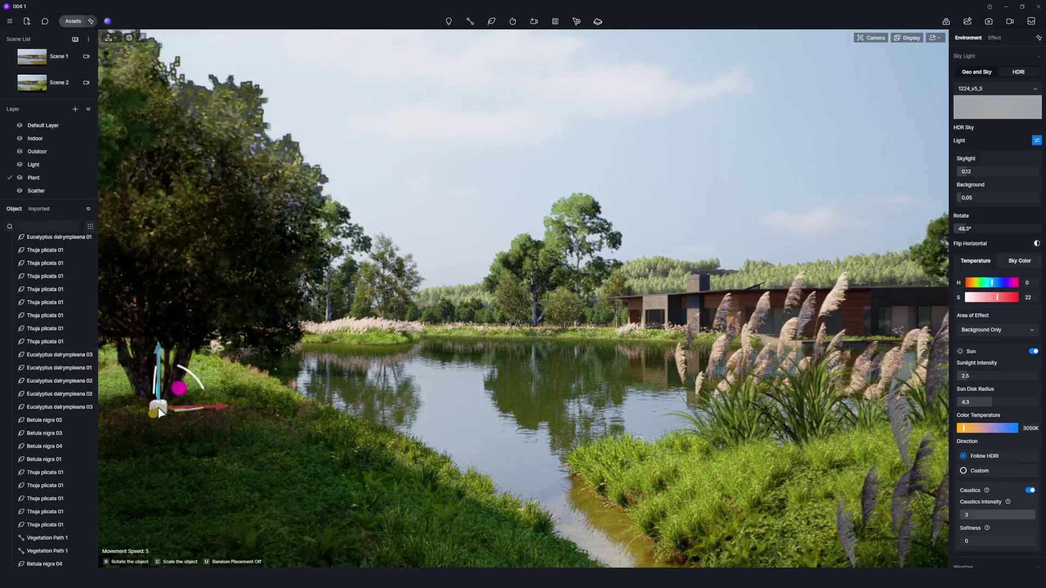
{"action": "key", "text": "Escape"}
{"action": "key", "text": "m"}
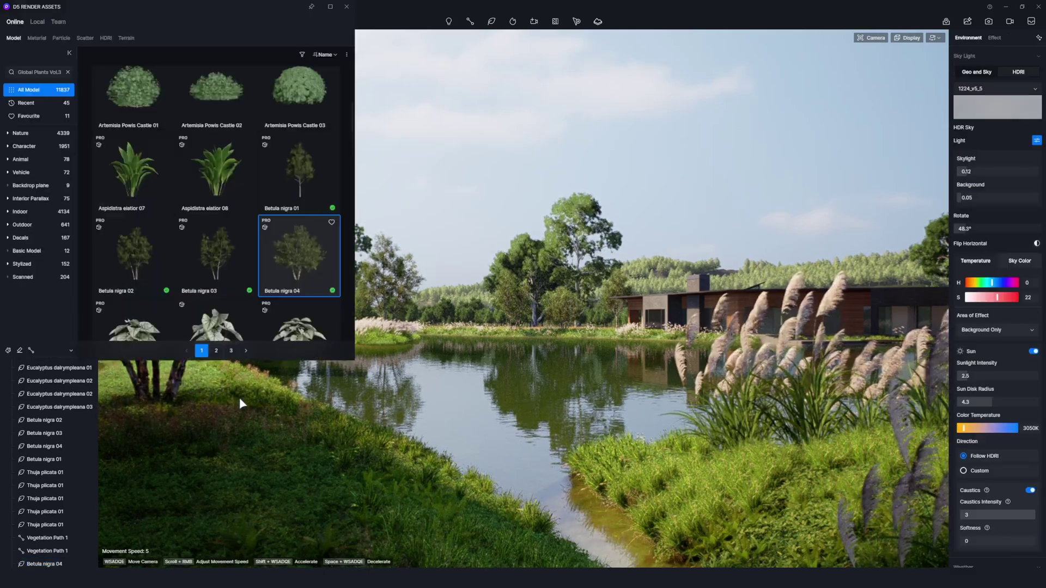
{"action": "left_click", "coordinate": [136, 278]}
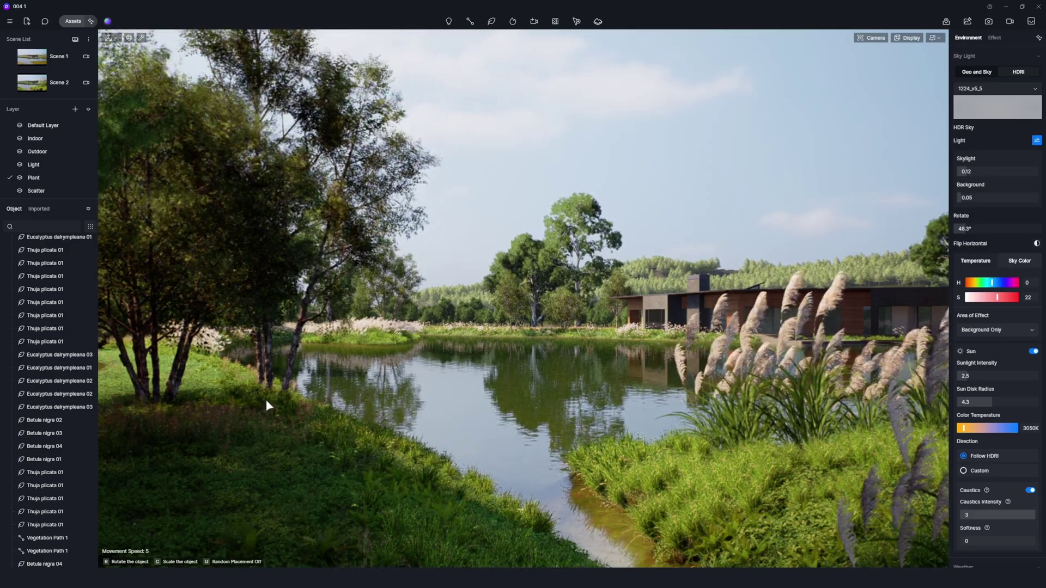
{"action": "left_click", "coordinate": [265, 401]}
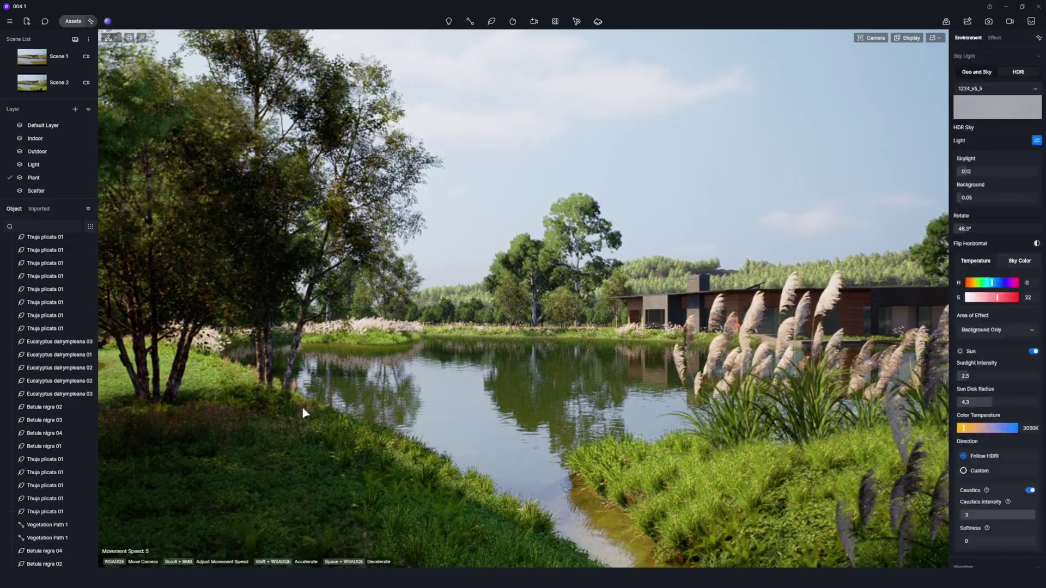
Step: Place a Betula nigra 01 on the grassy bank beside the foreground reeds, adjust its position, and return to Scene 2
{"action": "key", "text": "m"}
{"action": "left_click", "coordinate": [292, 185]}
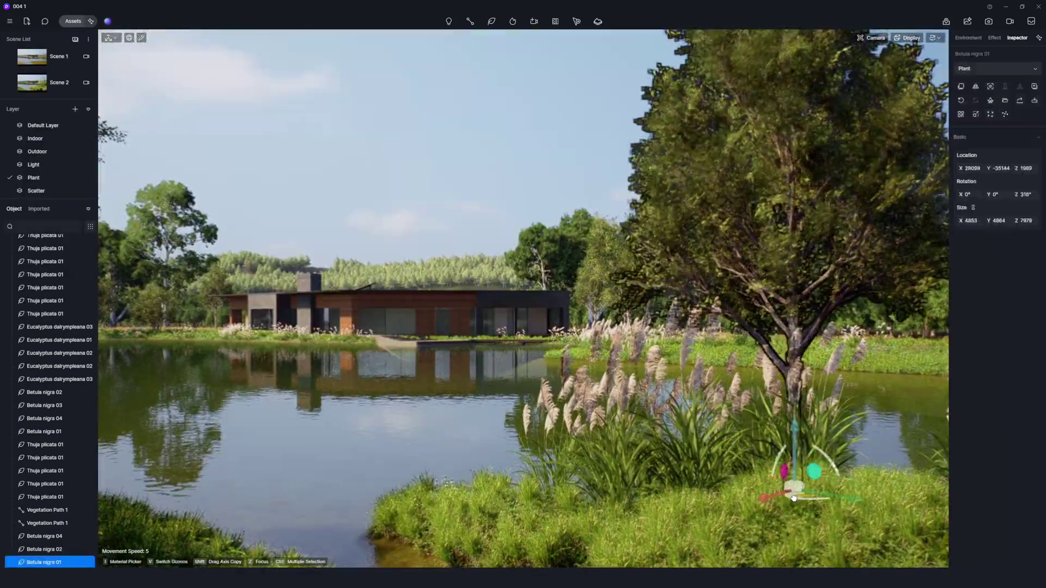
{"action": "left_click_drag", "start_coordinate": [794, 498], "coordinate": [802, 436]}
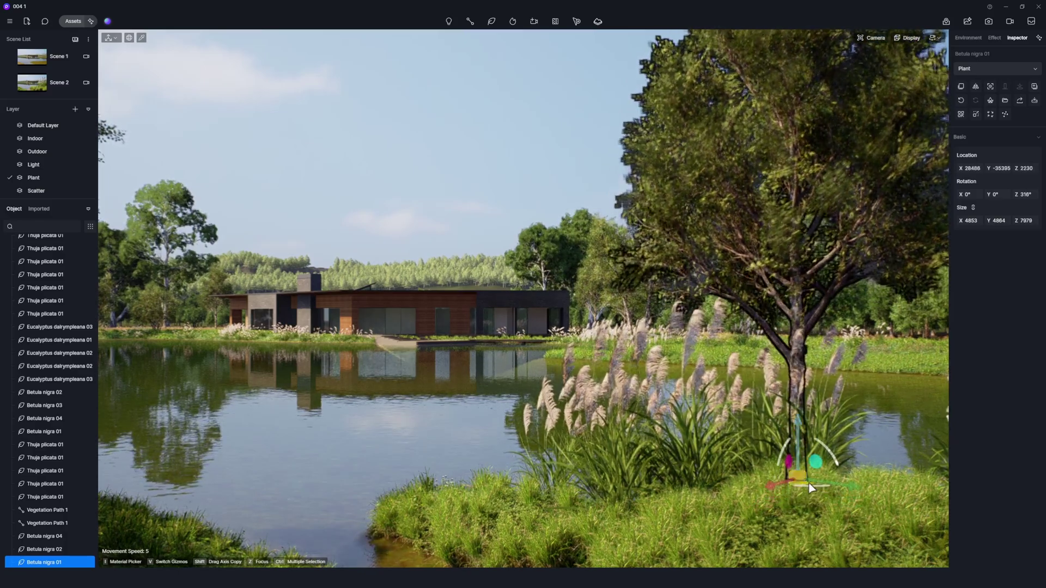
{"action": "left_click", "coordinate": [59, 83]}
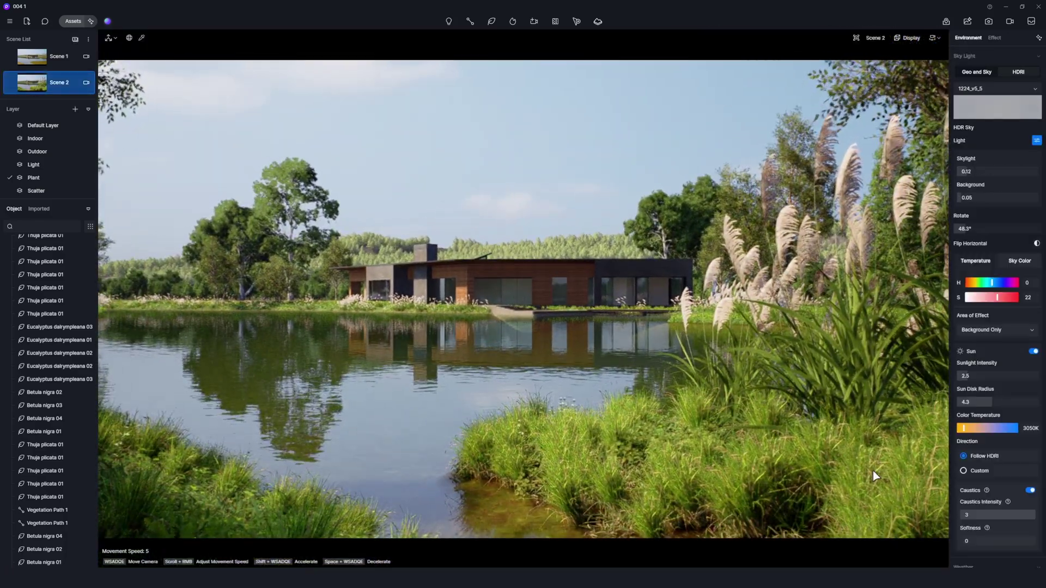
Step: Brush floating aquatic plants onto the water along the edges of the reed island
{"action": "left_click", "coordinate": [493, 23]}
{"action": "left_click", "coordinate": [503, 39]}
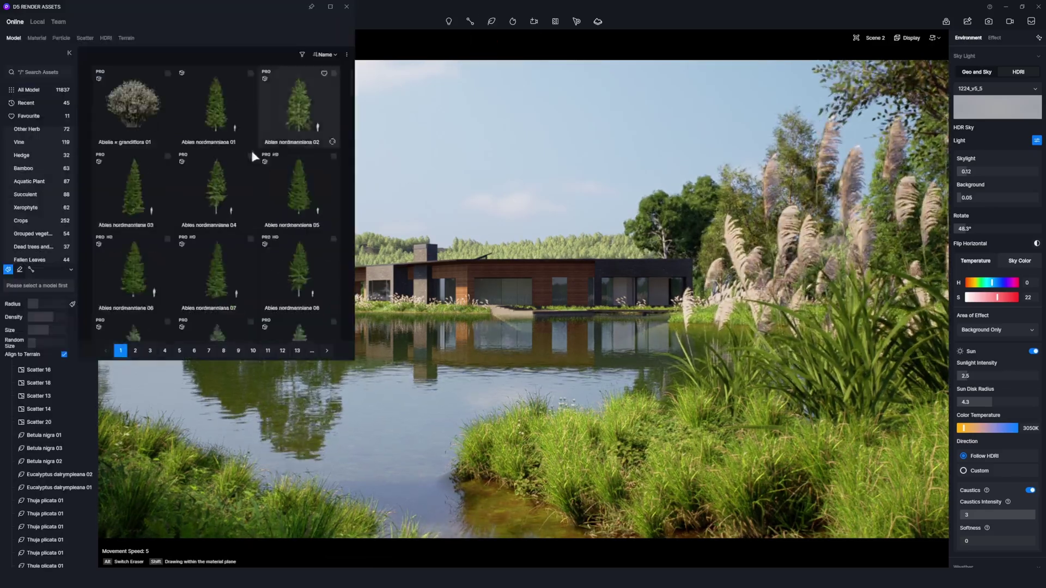
{"action": "left_click", "coordinate": [41, 193]}
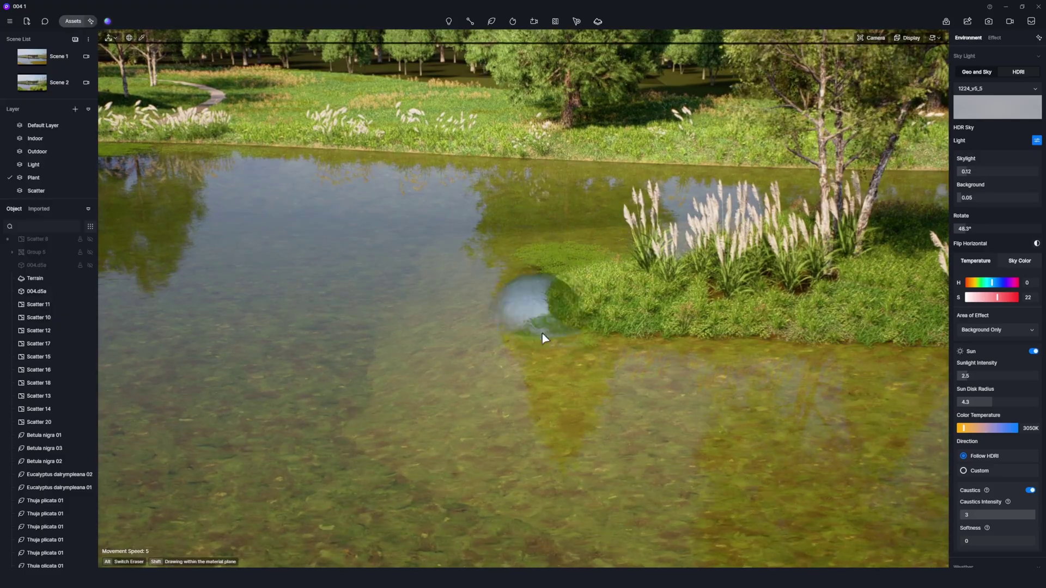
{"action": "left_click_drag", "start_coordinate": [541, 334], "coordinate": [893, 374]}
{"action": "right_click_drag", "start_coordinate": [893, 375], "coordinate": [745, 336]}
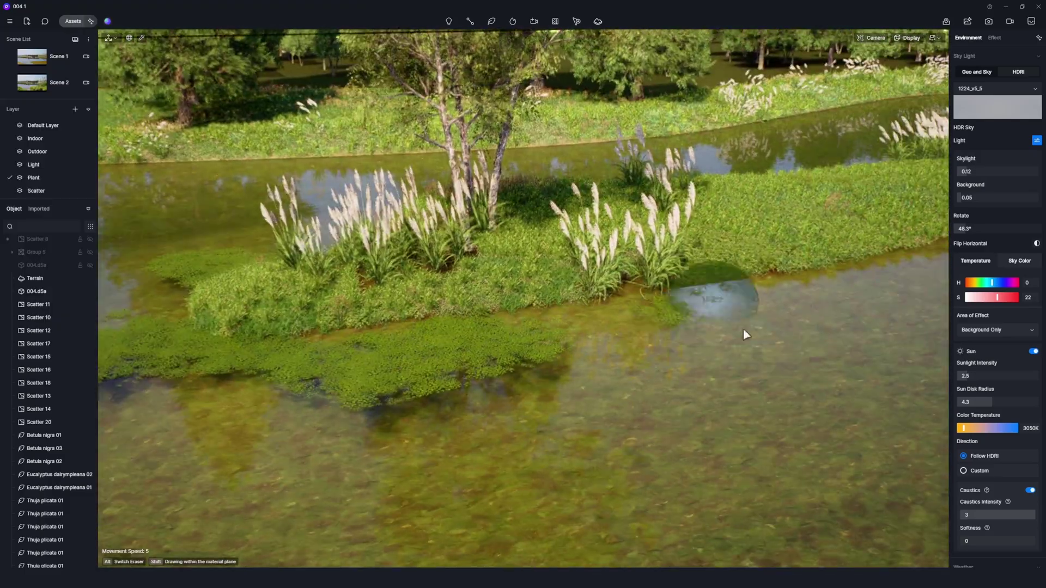
{"action": "left_click_drag", "start_coordinate": [745, 337], "coordinate": [882, 310]}
{"action": "right_click_drag", "start_coordinate": [883, 311], "coordinate": [411, 252]}
{"action": "left_click_drag", "start_coordinate": [411, 252], "coordinate": [662, 239]}
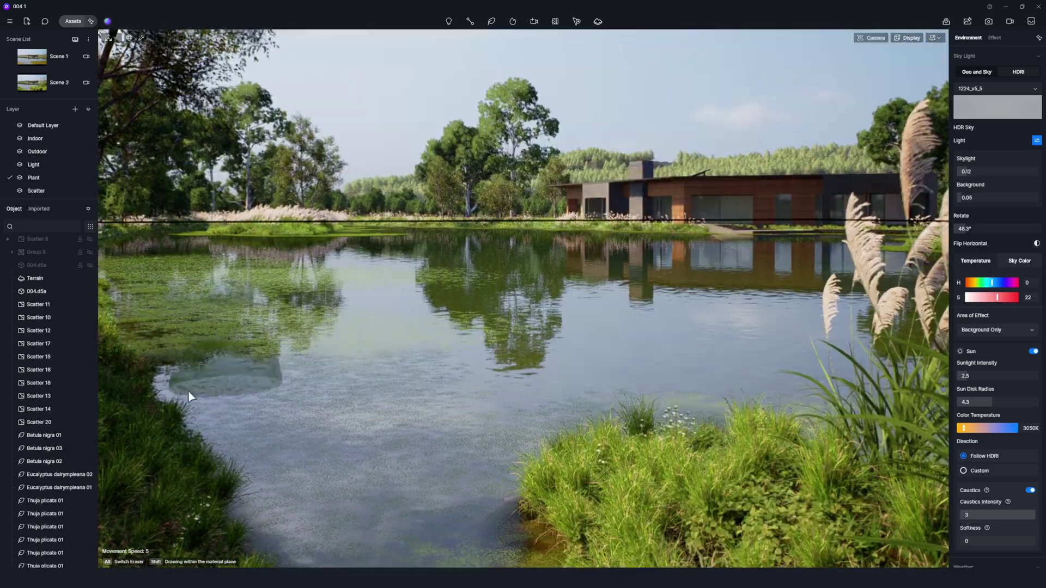
Step: Brush more floating plants along the near bank and through the narrow foreground channel, and return to Scene 2
{"action": "mouse_move", "coordinate": [186, 397]}
{"action": "left_mouse_down"}
{"action": "mouse_move", "coordinate": [447, 408]}
{"action": "mouse_move", "coordinate": [238, 368]}
{"action": "left_mouse_up"}
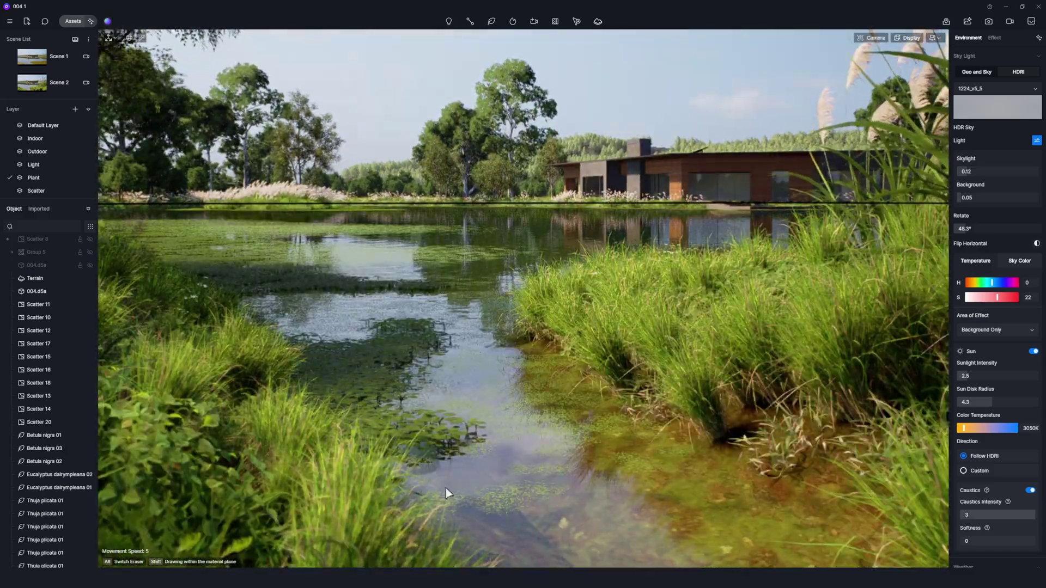
{"action": "left_click_drag", "start_coordinate": [446, 488], "coordinate": [570, 374]}
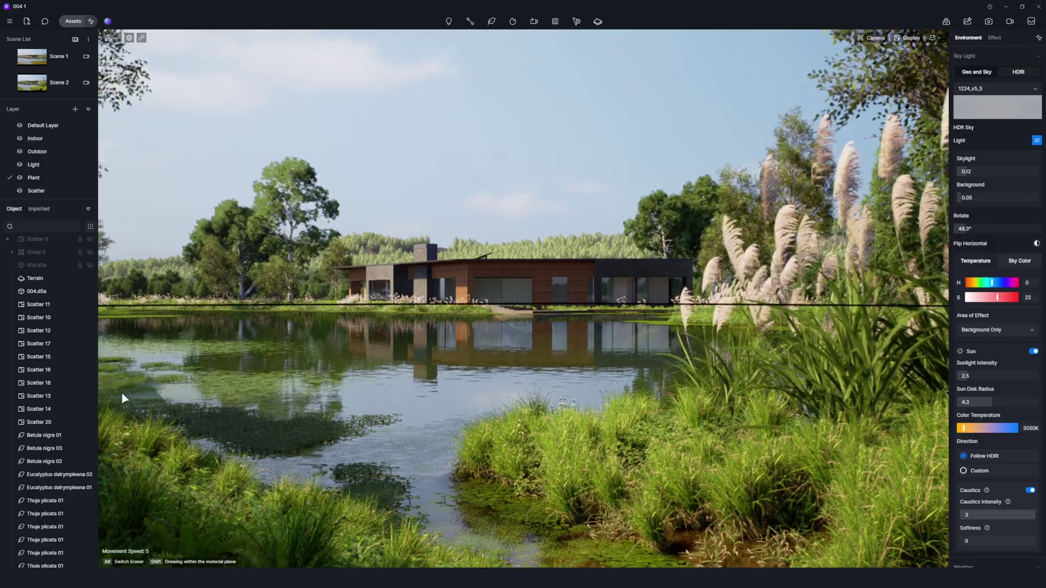
{"action": "left_click", "coordinate": [42, 84]}
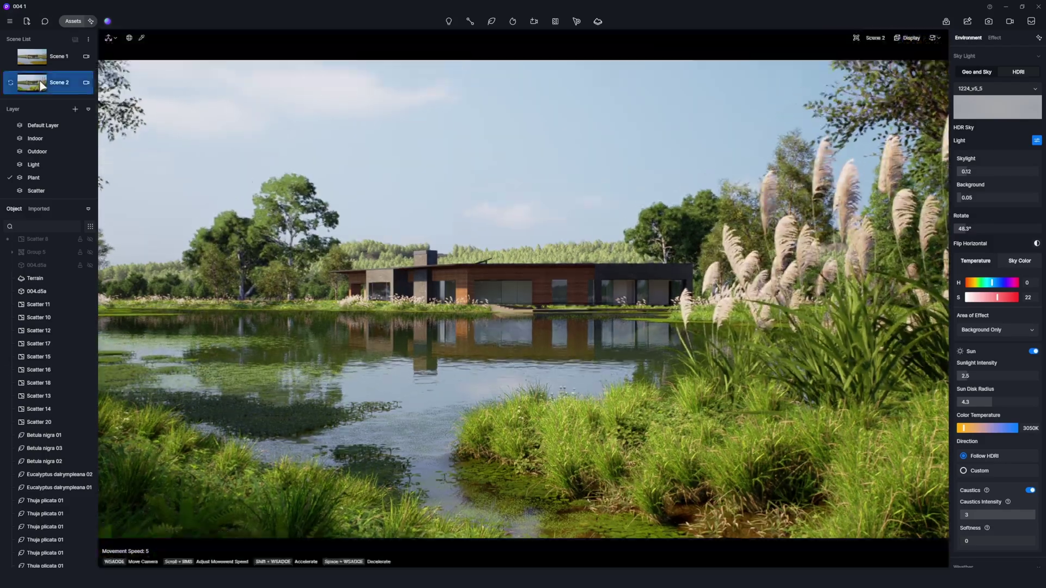